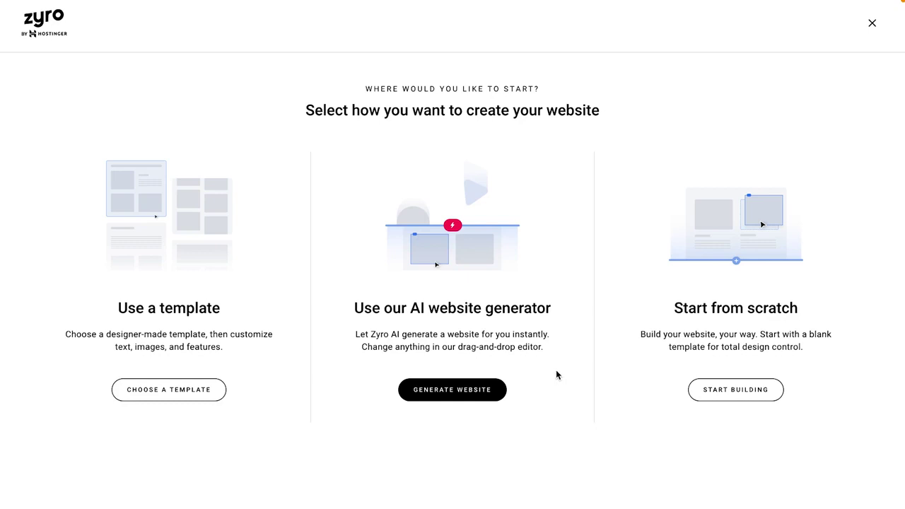
left_click(454, 395)
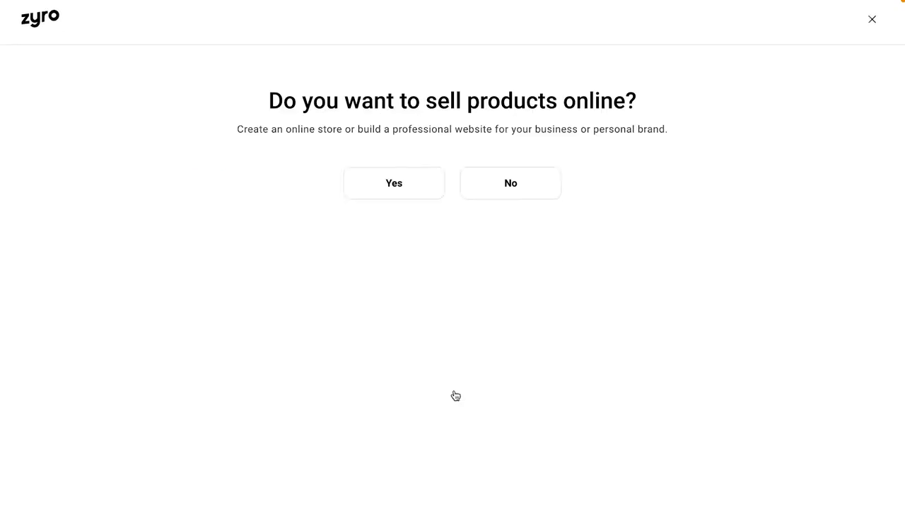
Answer Yes to selling products online and choose Portfolio as the website type
left_click(394, 182)
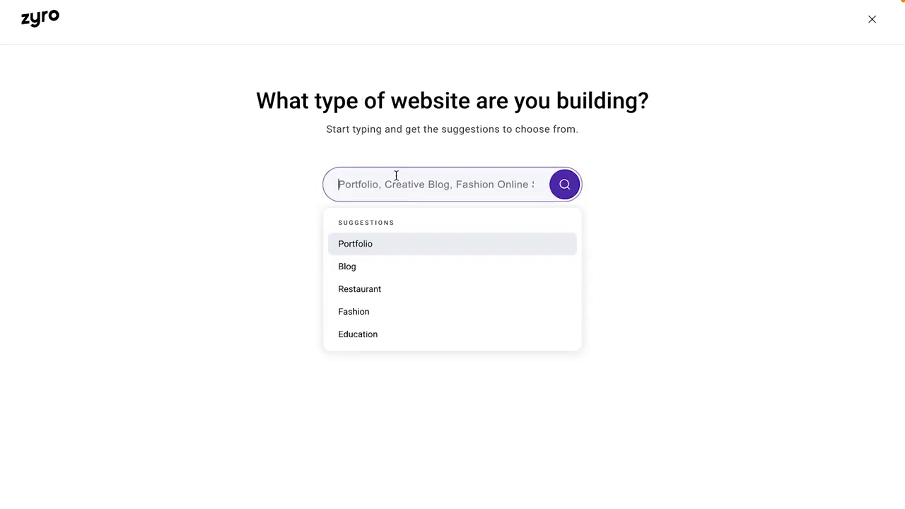
left_click(367, 250)
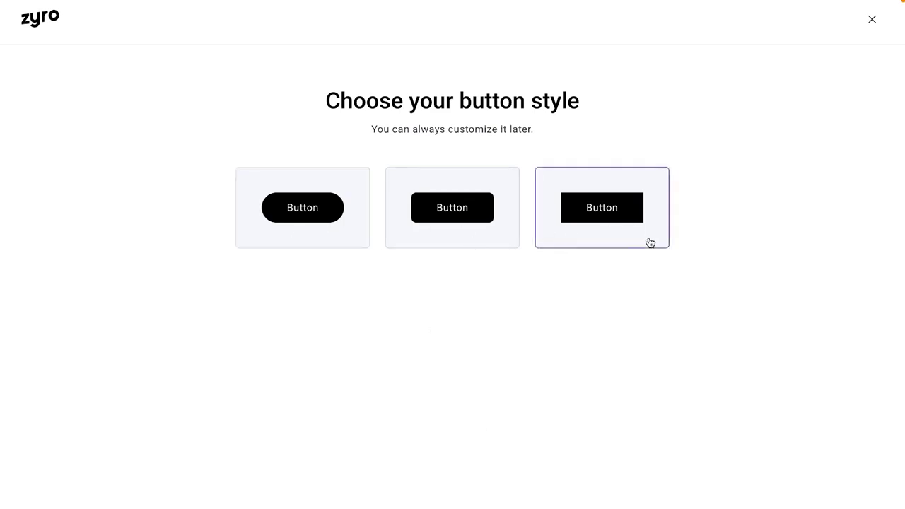
Pick the square-cornered button style and the blue-grey, beige, grey and black colour palette
left_click(613, 208)
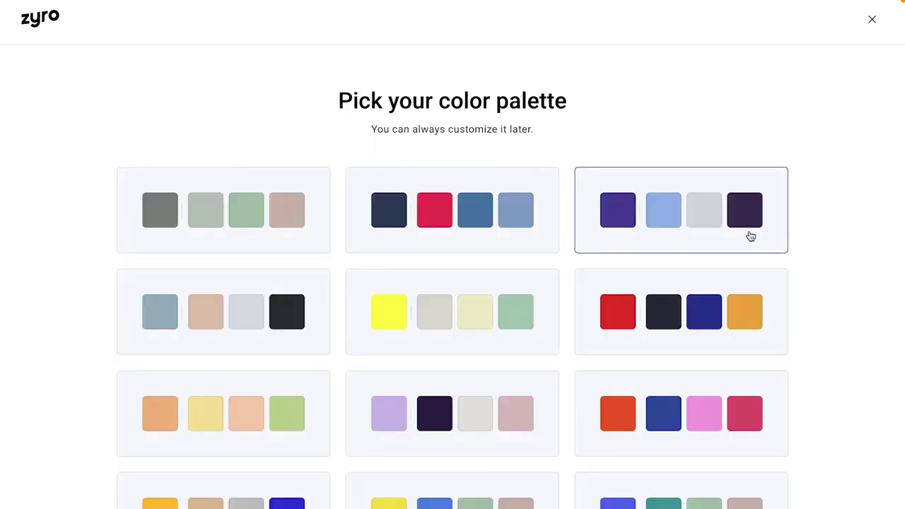
scroll(748, 239, "down", 5)
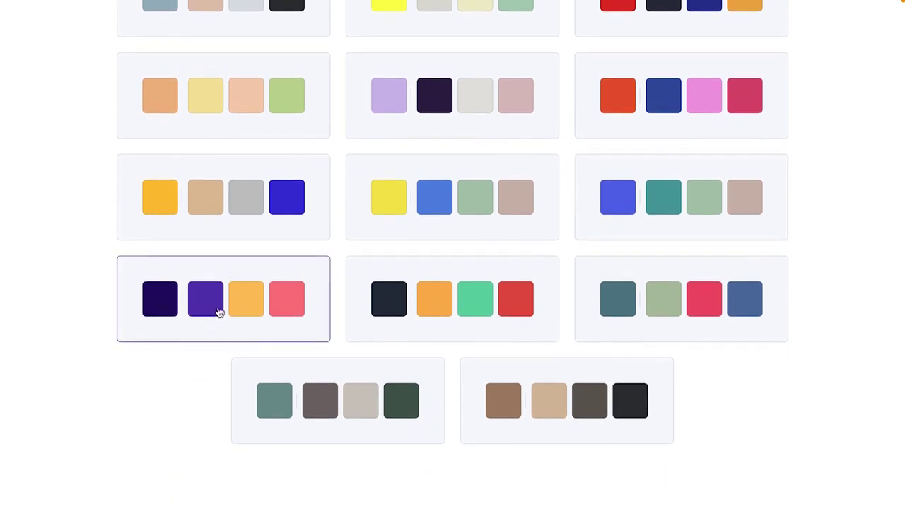
scroll(220, 313, "up", 2)
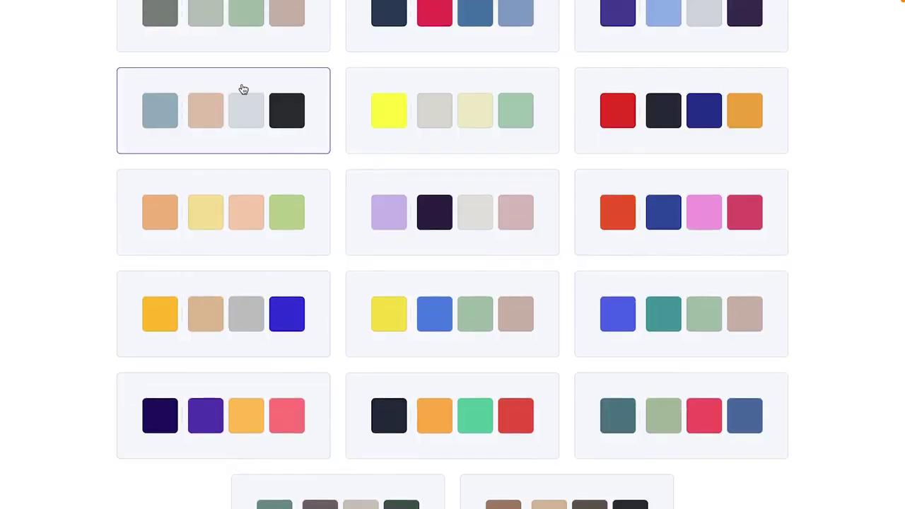
left_click(221, 115)
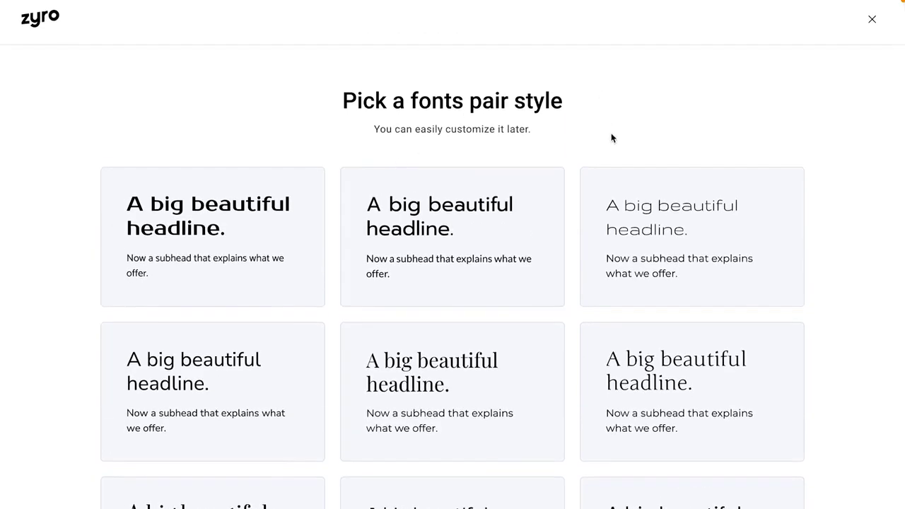
scroll(592, 136, "down", 4)
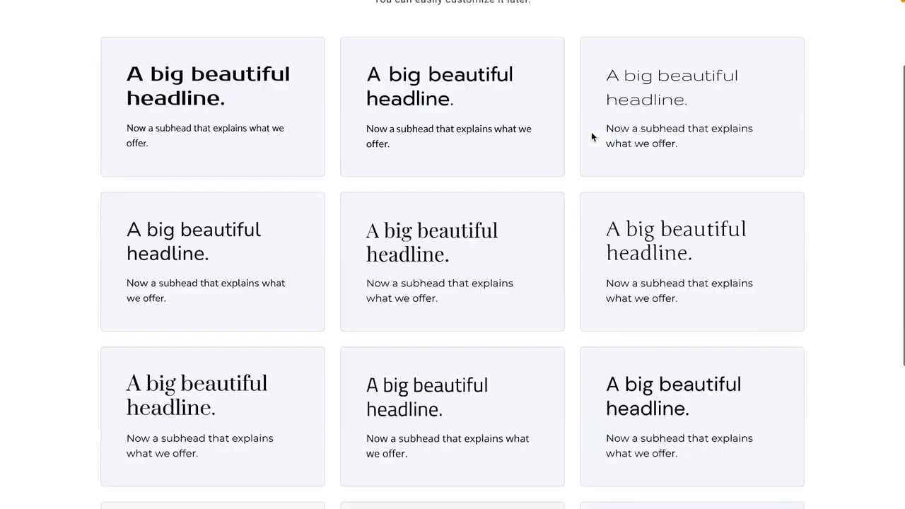
scroll(608, 155, "down", 3)
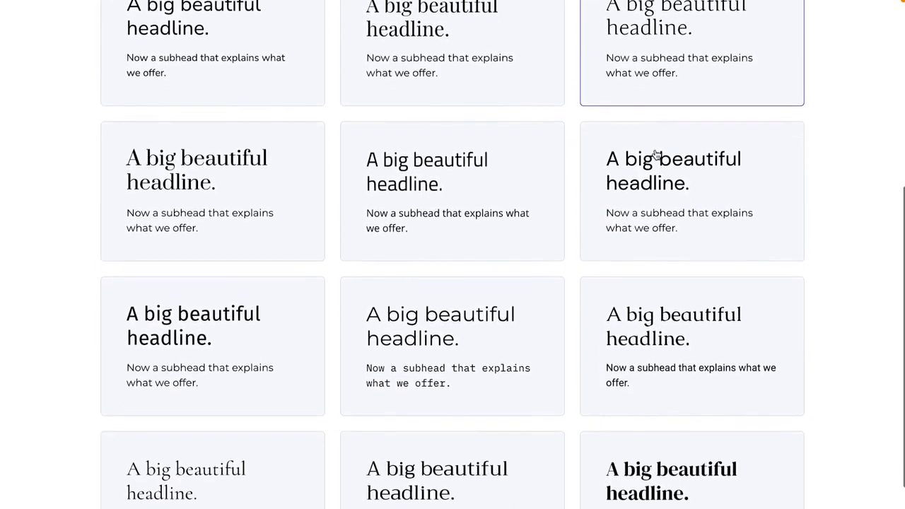
scroll(622, 148, "up", 2)
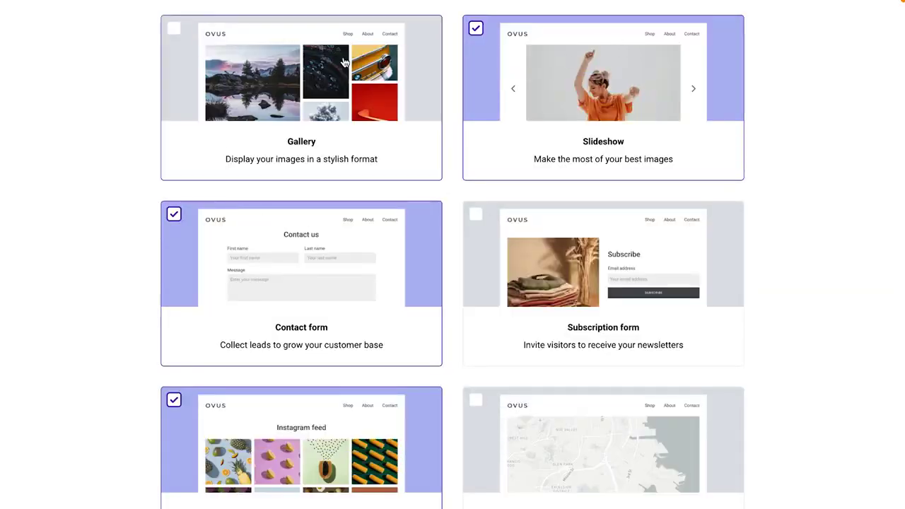
Add Blog to the website features
scroll(650, 129, "up", 5)
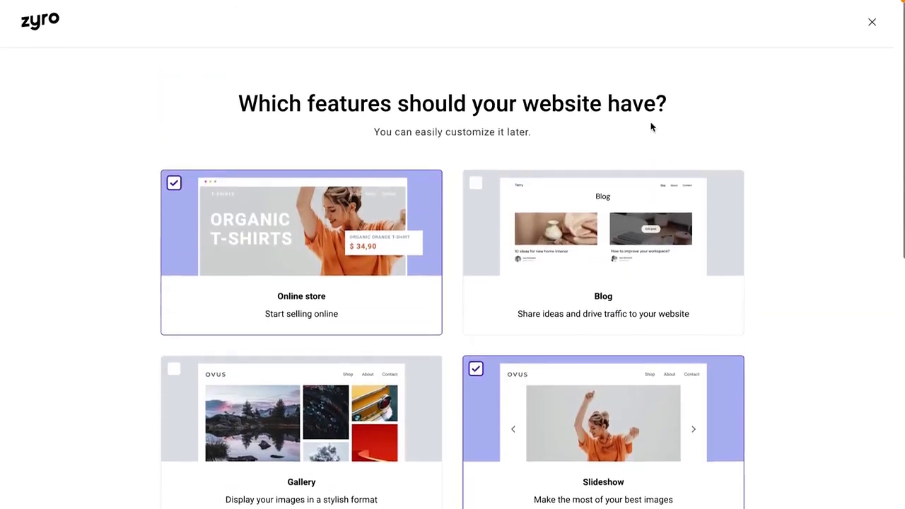
left_click(477, 182)
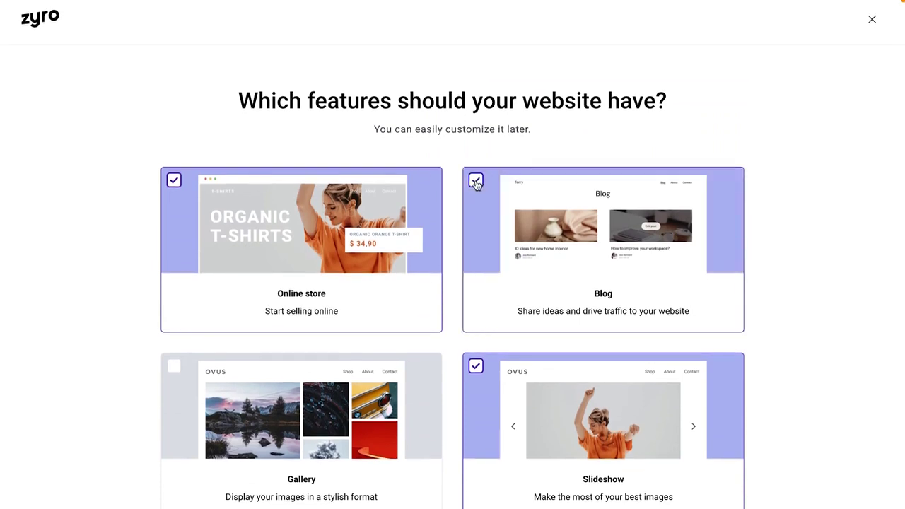
left_click(476, 183)
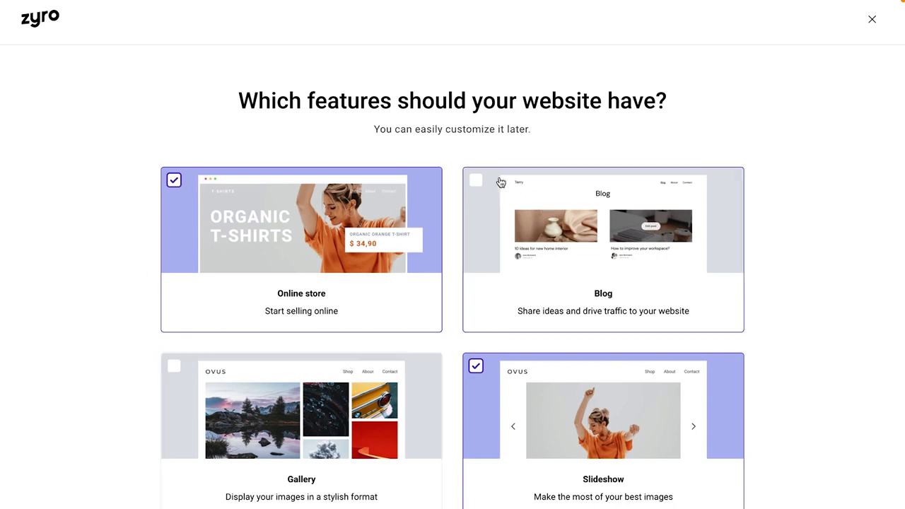
left_click(475, 180)
Add Gallery and Subscription form, remove Slideshow, and review the remaining feature list
scroll(568, 281, "down", 3)
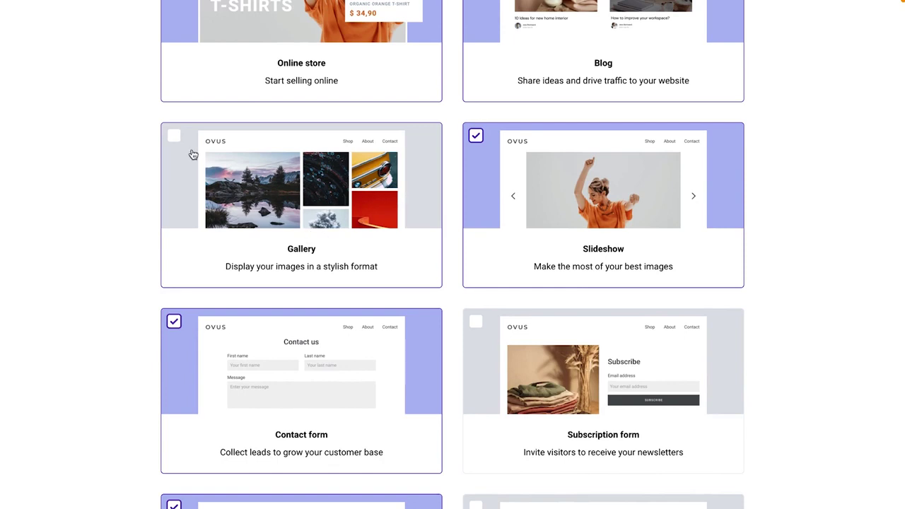
left_click(174, 135)
left_click(476, 135)
scroll(535, 288, "down", 3)
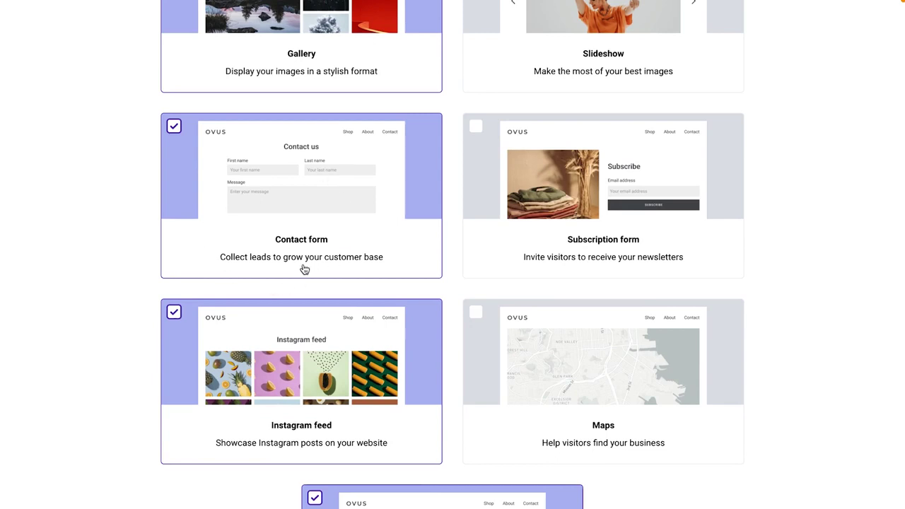
left_click(477, 129)
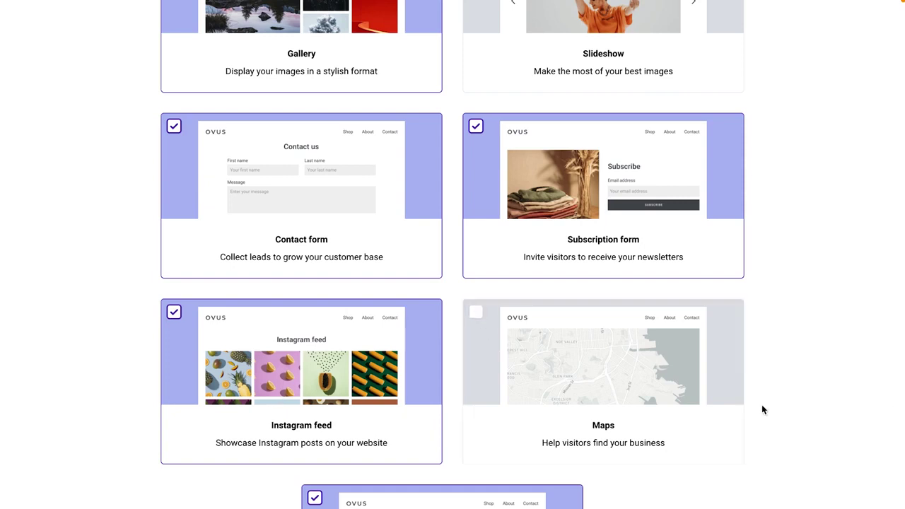
scroll(763, 408, "down", 3)
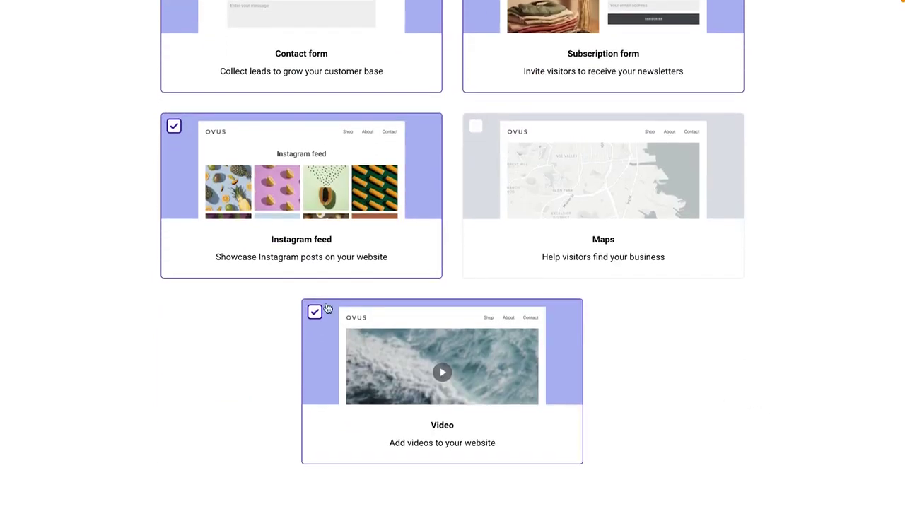
scroll(760, 392, "down", 2)
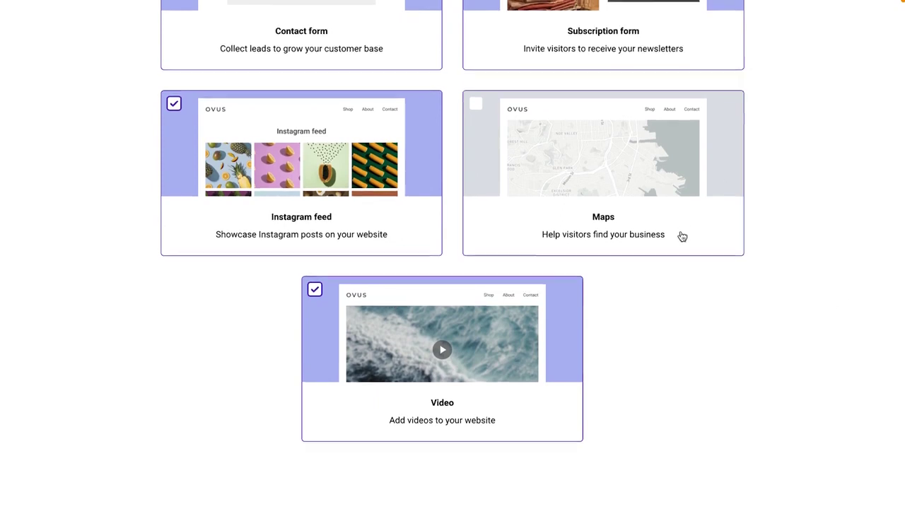
scroll(681, 235, "up", 7)
scroll(647, 261, "down", 10)
scroll(646, 261, "up", 2)
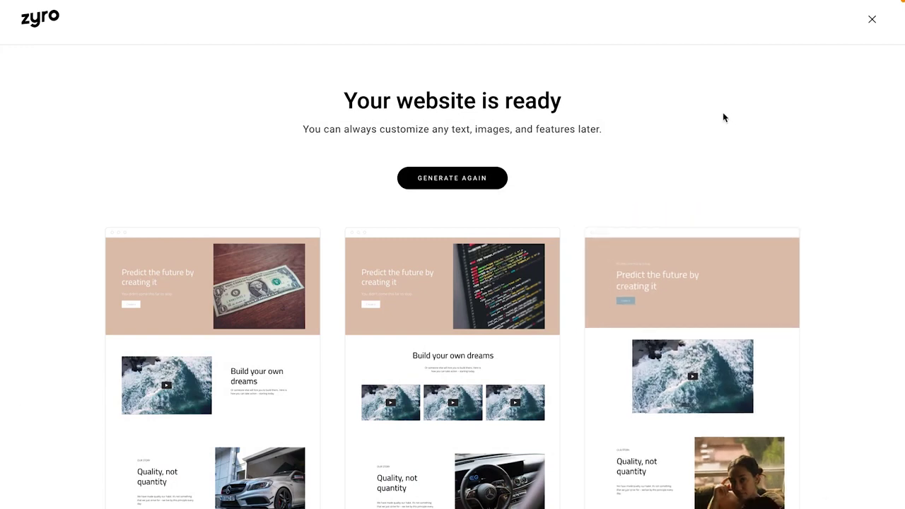
Compare the three generated website designs and choose the third one
scroll(732, 112, "down", 3)
scroll(203, 300, "up", 3)
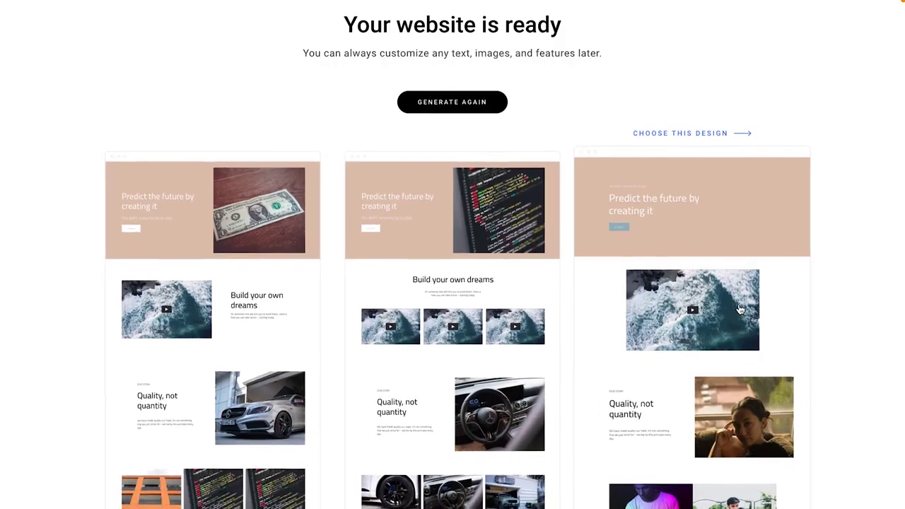
scroll(740, 310, "down", 3)
scroll(740, 310, "down", 4)
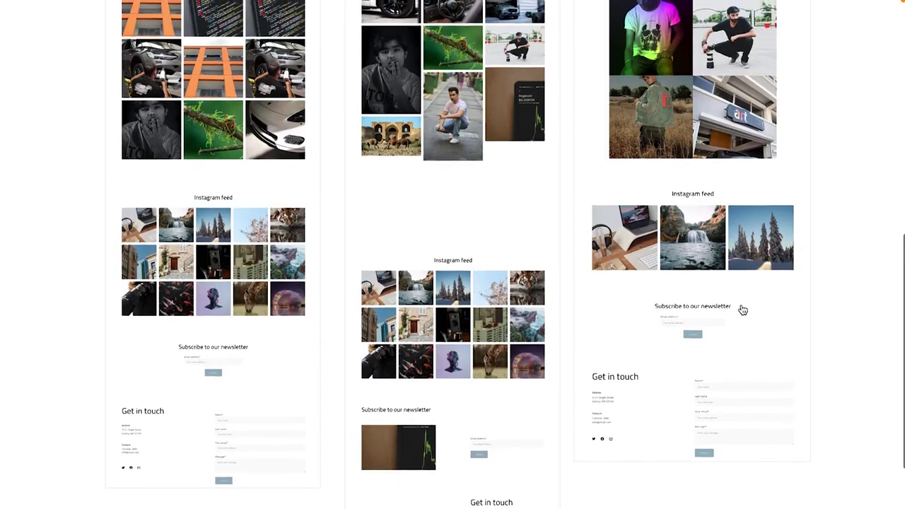
scroll(741, 310, "up", 4)
scroll(743, 312, "up", 3)
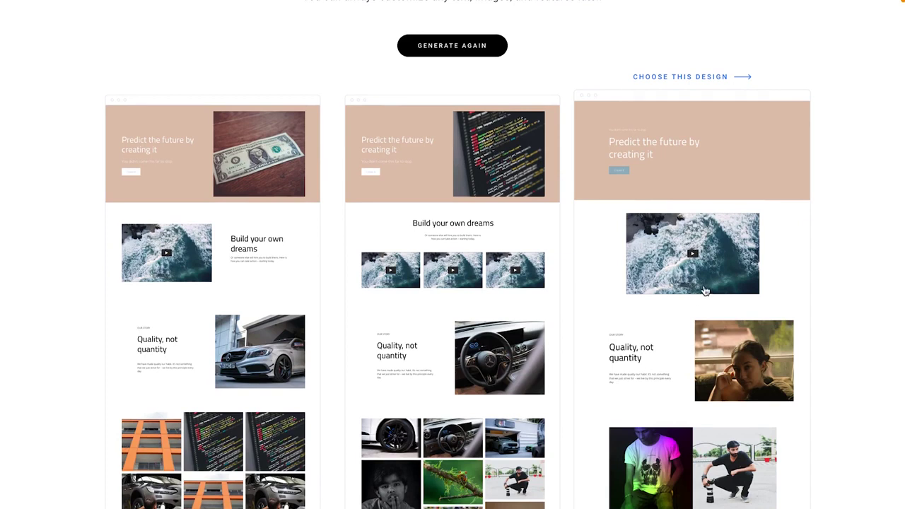
left_click(704, 286)
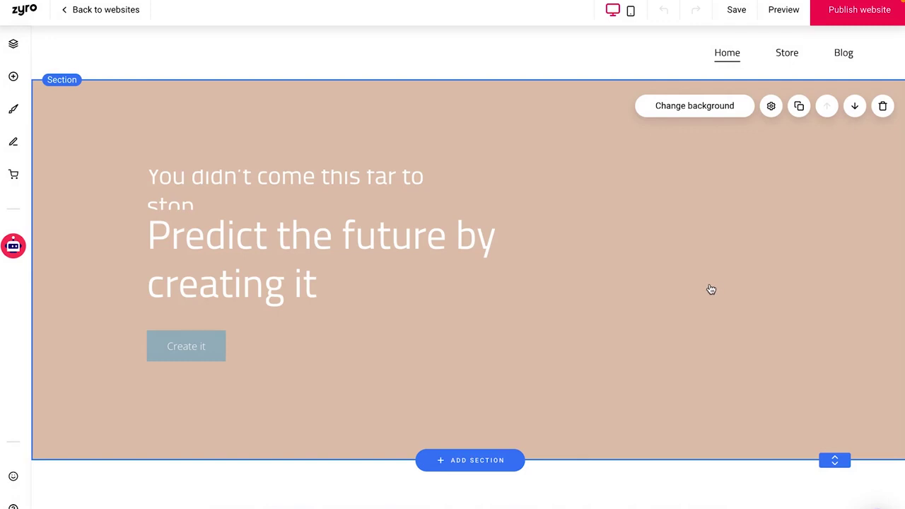
scroll(712, 290, "down", 7)
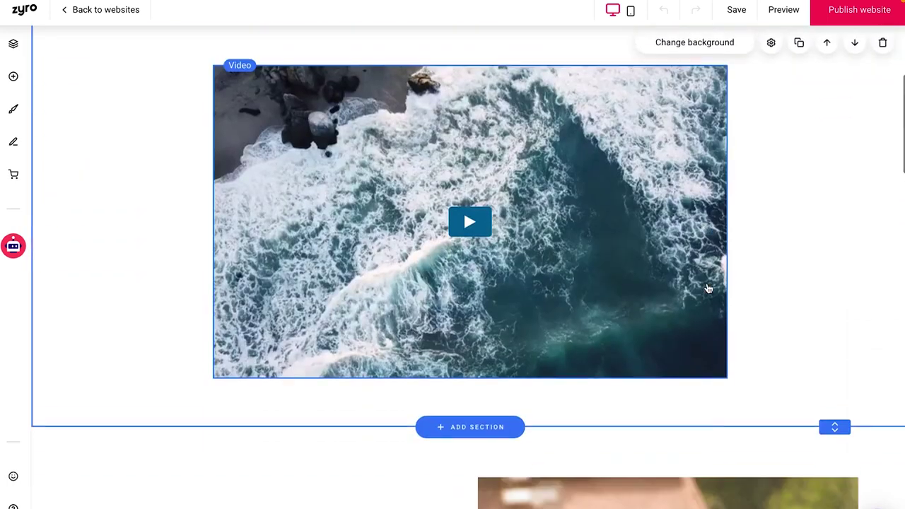
scroll(708, 288, "down", 10)
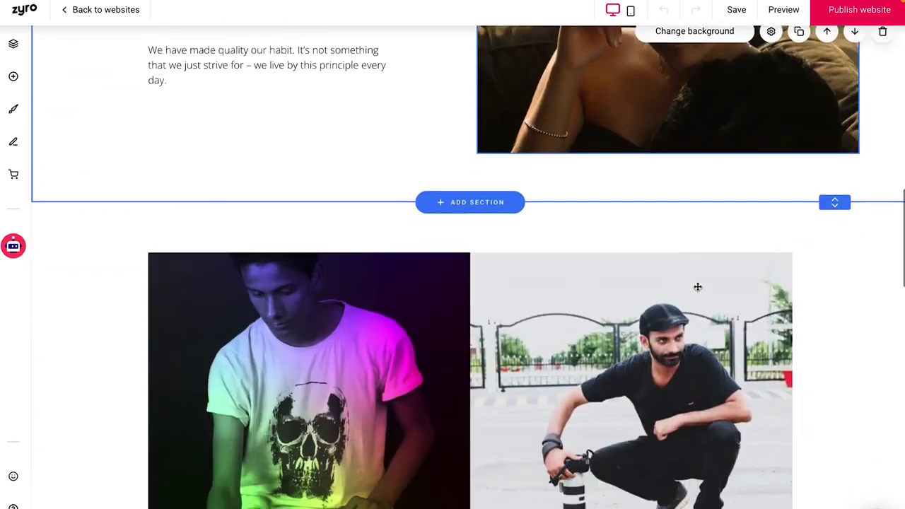
scroll(578, 322, "down", 8)
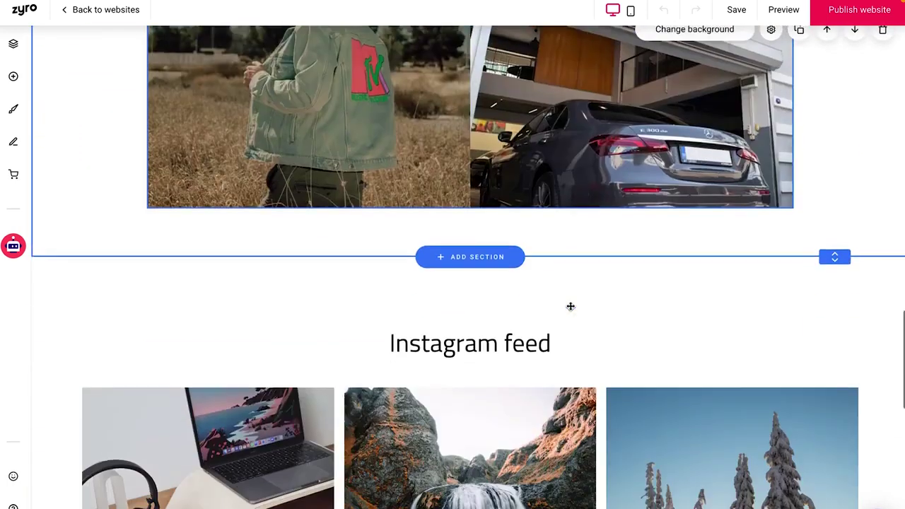
scroll(572, 307, "down", 1)
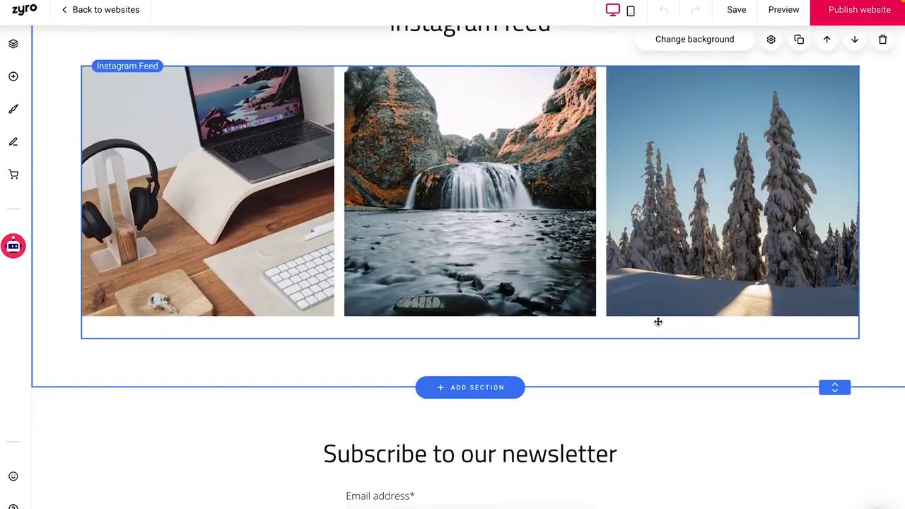
scroll(658, 322, "down", 7)
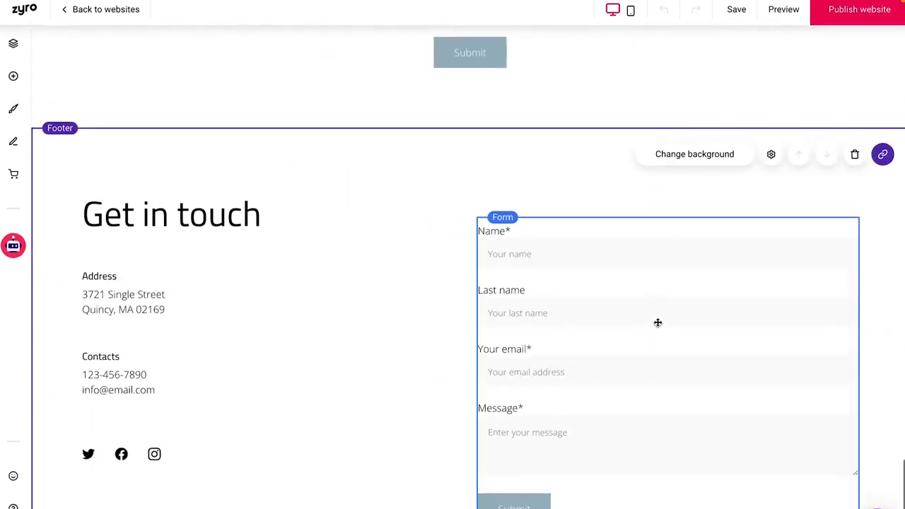
scroll(658, 323, "up", 20)
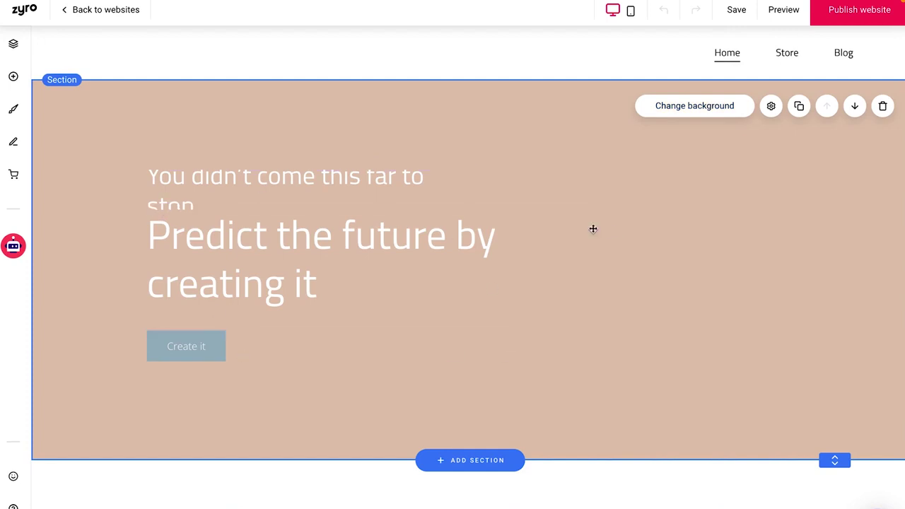
scroll(593, 228, "down", 5)
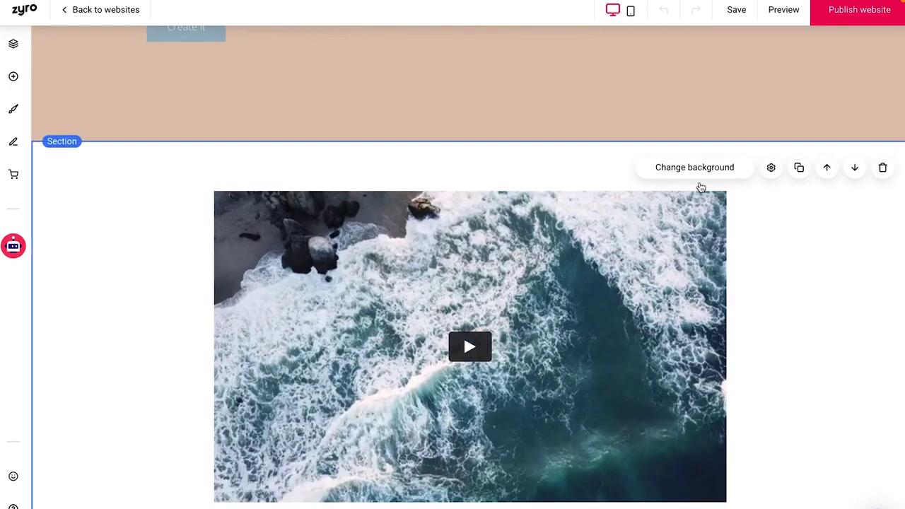
Move the ocean video section below 'Quality, not quantity' and check its Background settings
left_click(854, 168)
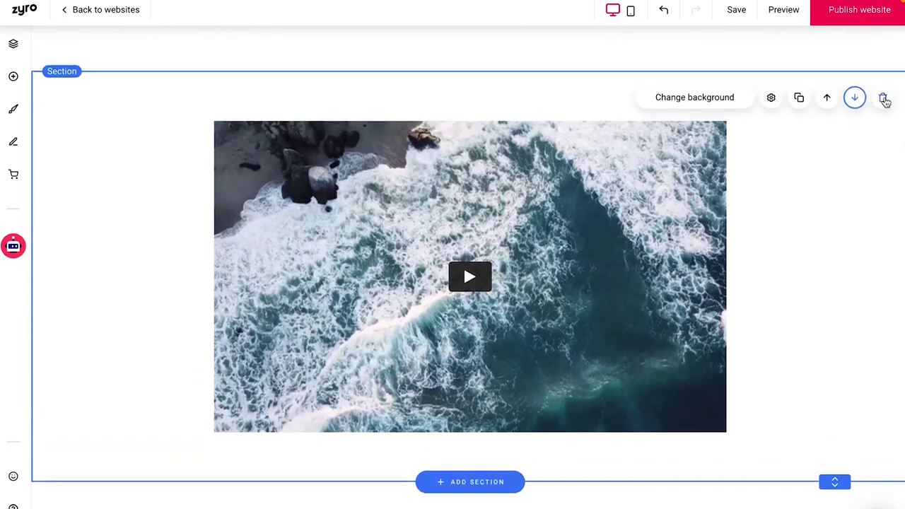
left_click(773, 99)
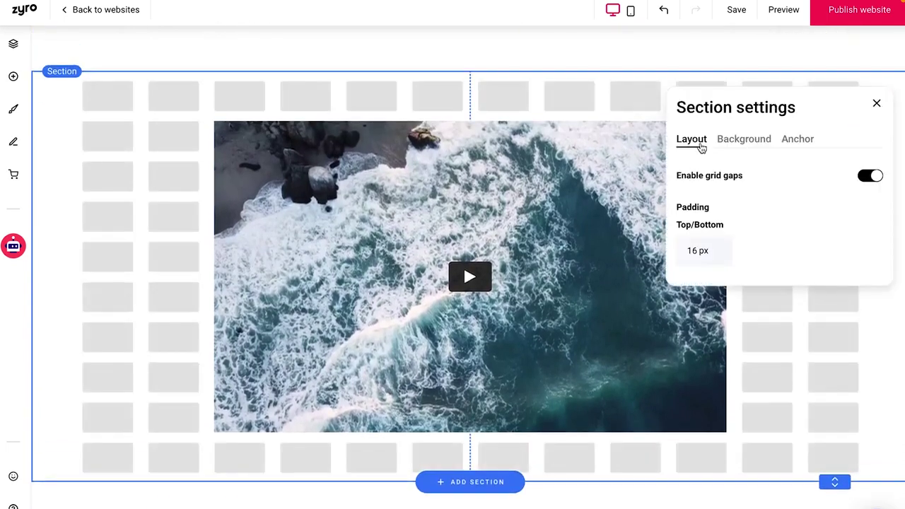
left_click(756, 144)
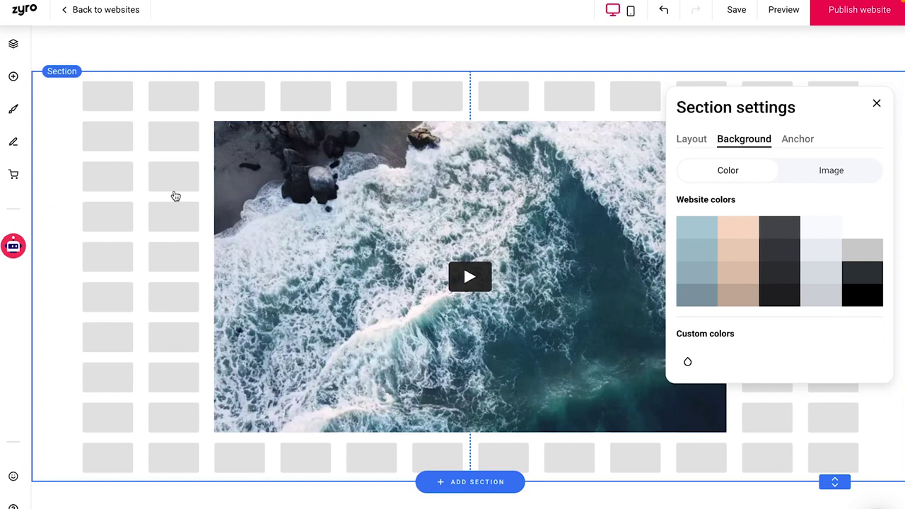
left_click(176, 196)
scroll(278, 427, "down", 6)
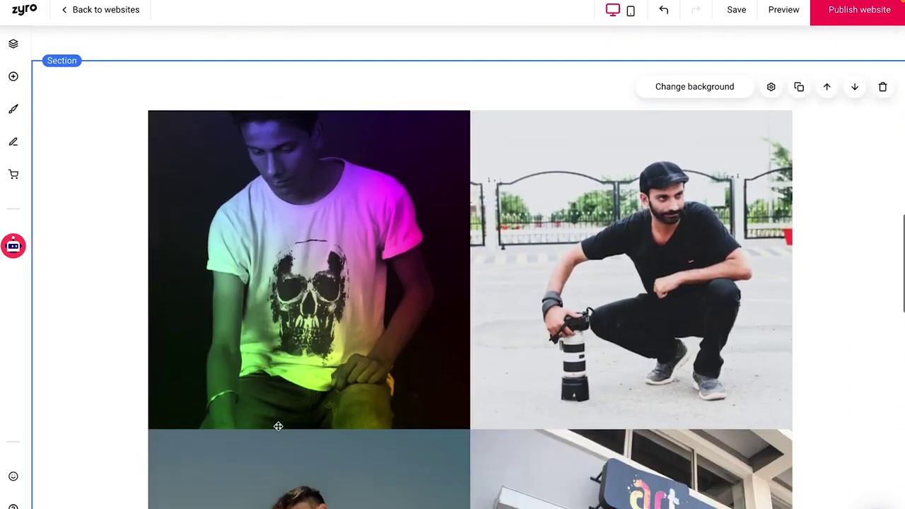
scroll(448, 315, "down", 7)
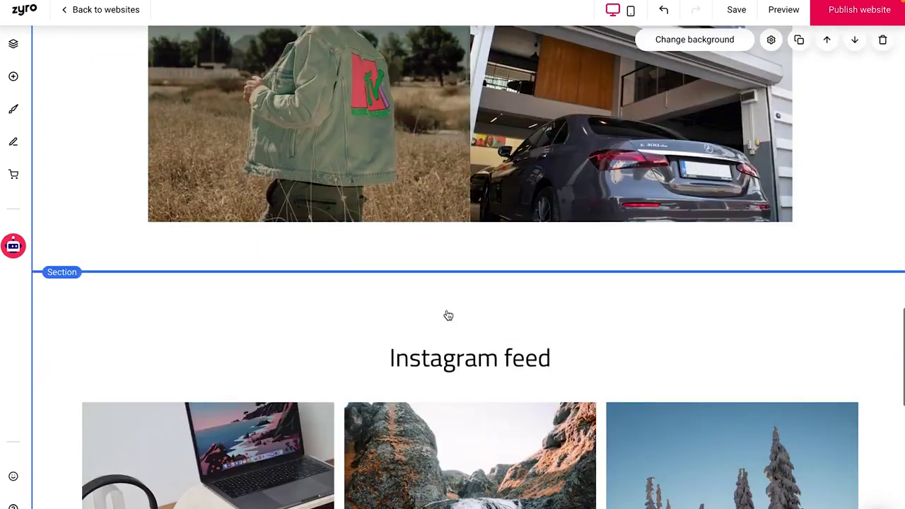
scroll(448, 315, "down", 2)
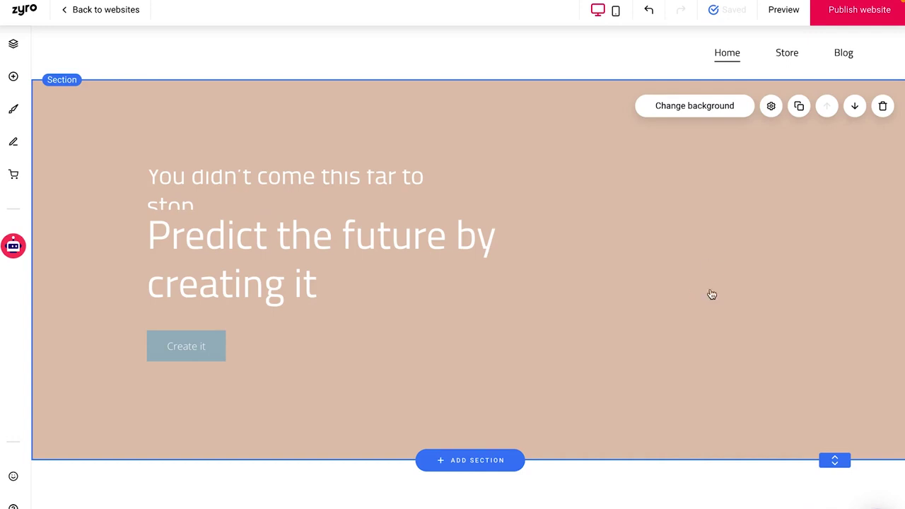
scroll(695, 279, "down", 10)
scroll(698, 282, "up", 10)
left_click(616, 11)
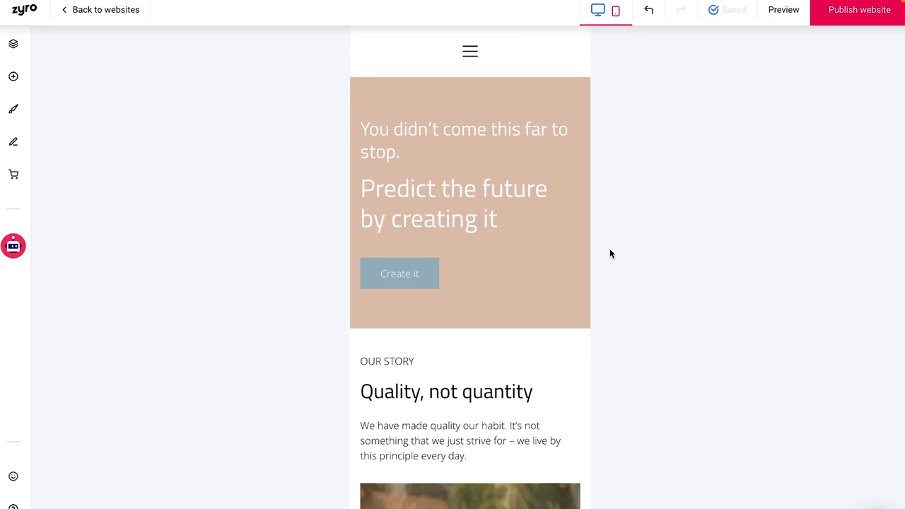
scroll(394, 237, "down", 8)
scroll(393, 236, "down", 5)
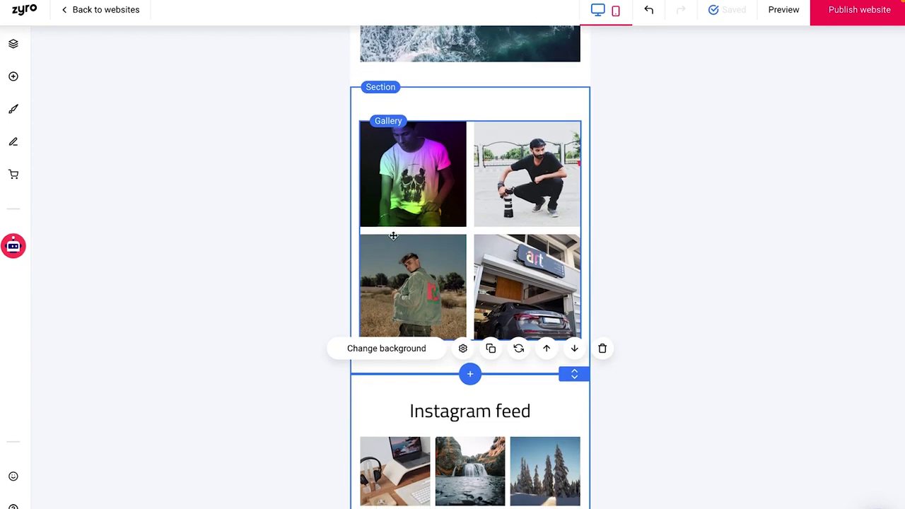
scroll(391, 237, "down", 6)
scroll(448, 262, "down", 1)
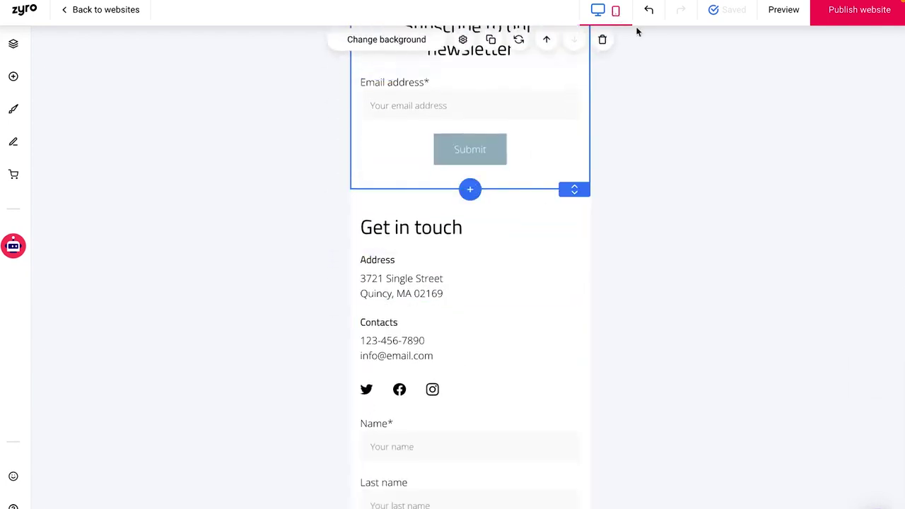
left_click(602, 16)
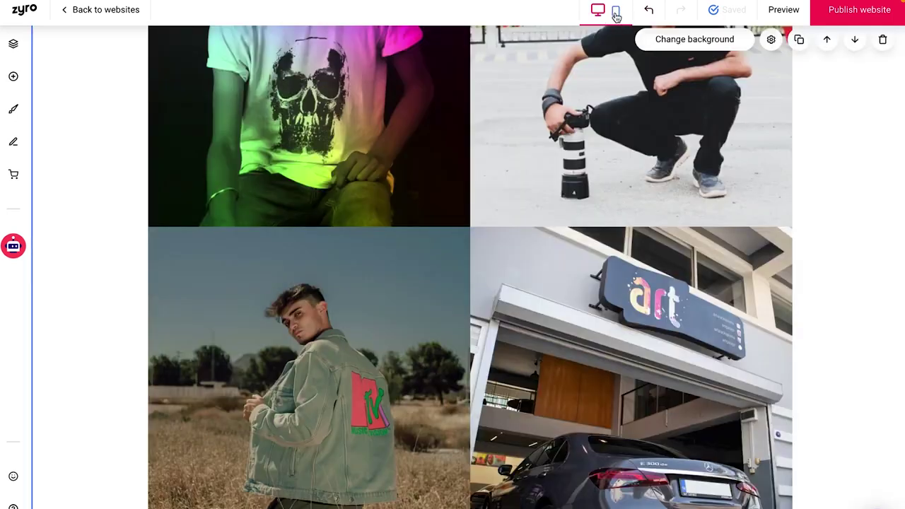
left_click(616, 14)
scroll(592, 237, "down", 2)
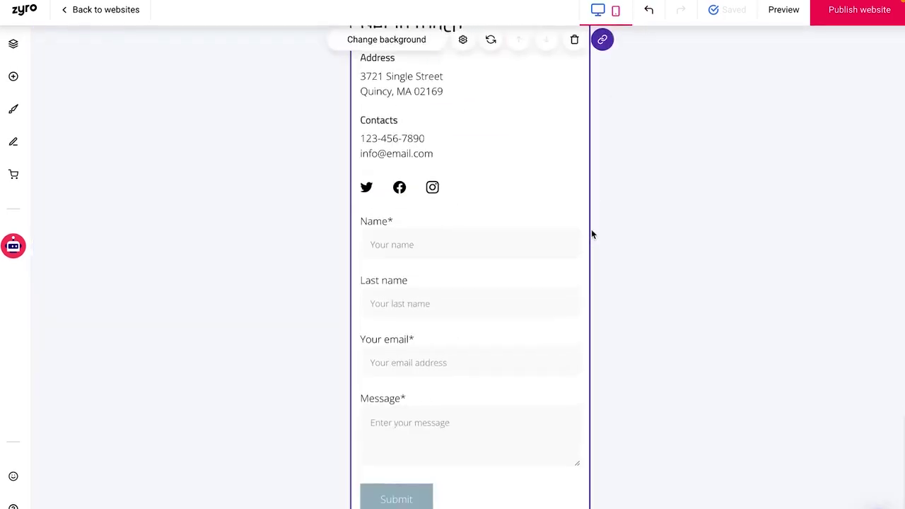
scroll(591, 226, "up", 10)
scroll(592, 222, "up", 15)
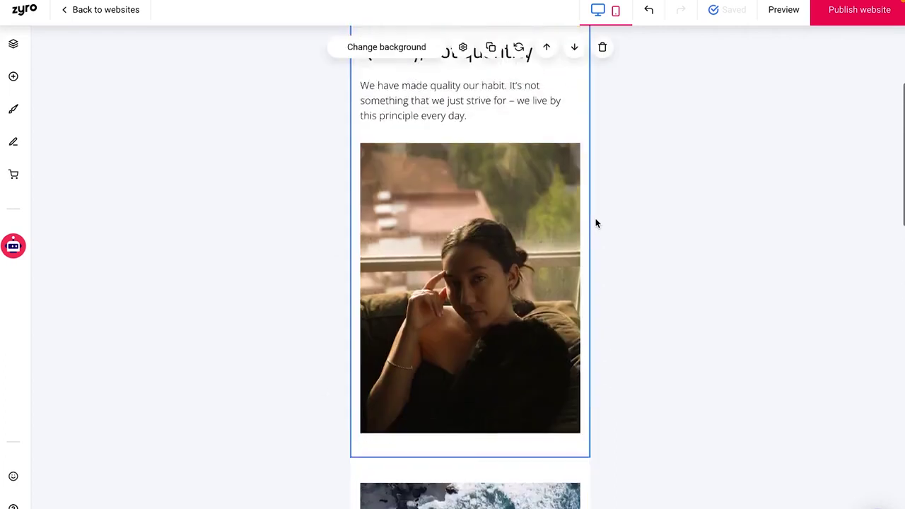
left_click(598, 13)
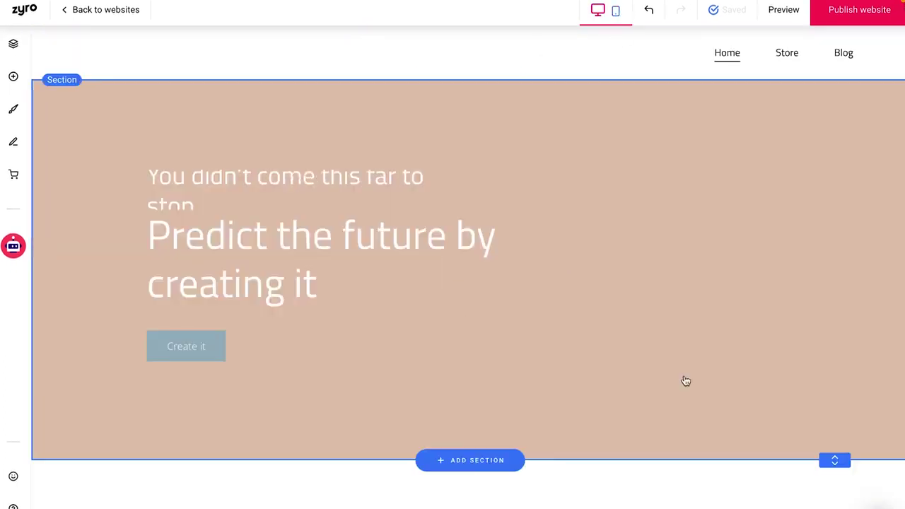
scroll(351, 316, "down", 5)
scroll(357, 312, "down", 1)
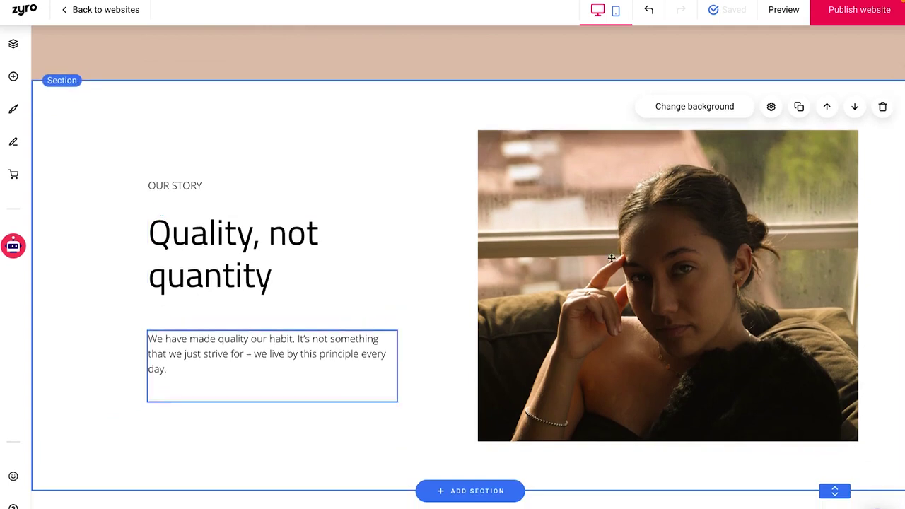
scroll(178, 134, "up", 6)
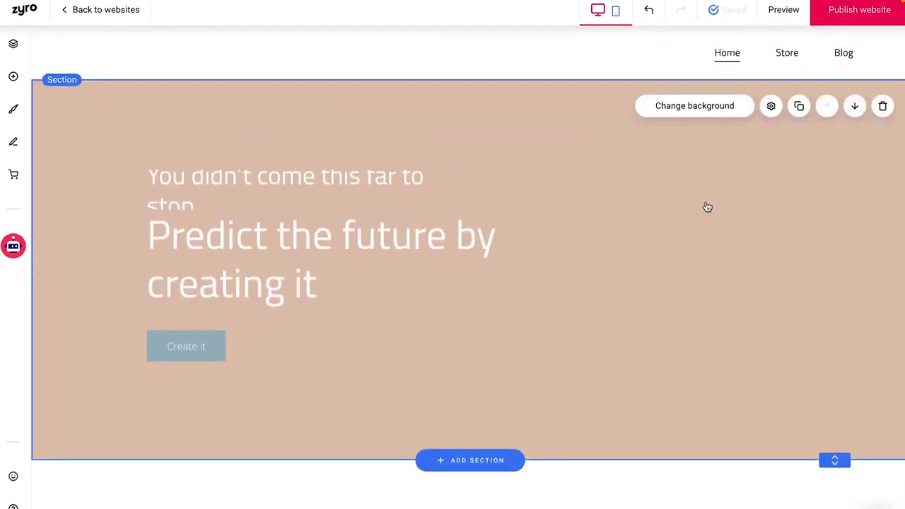
left_click(616, 11)
scroll(517, 250, "down", 20)
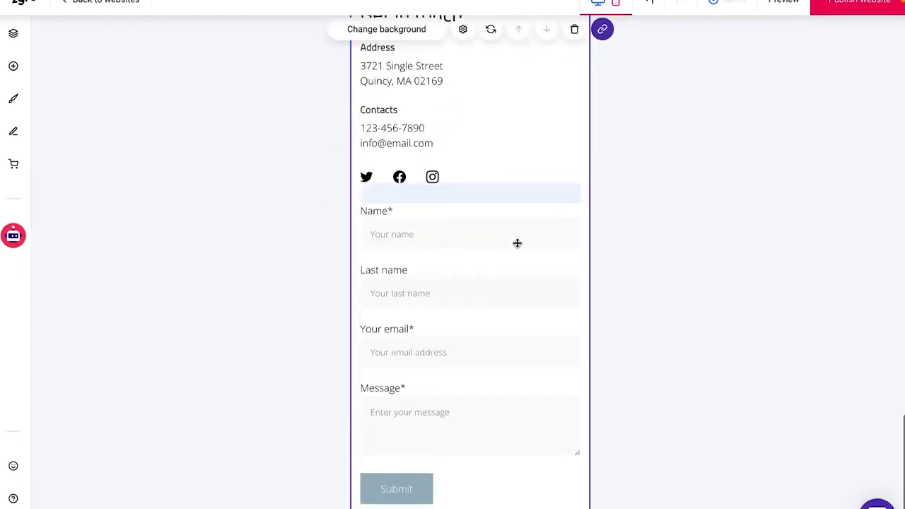
scroll(515, 242, "up", 20)
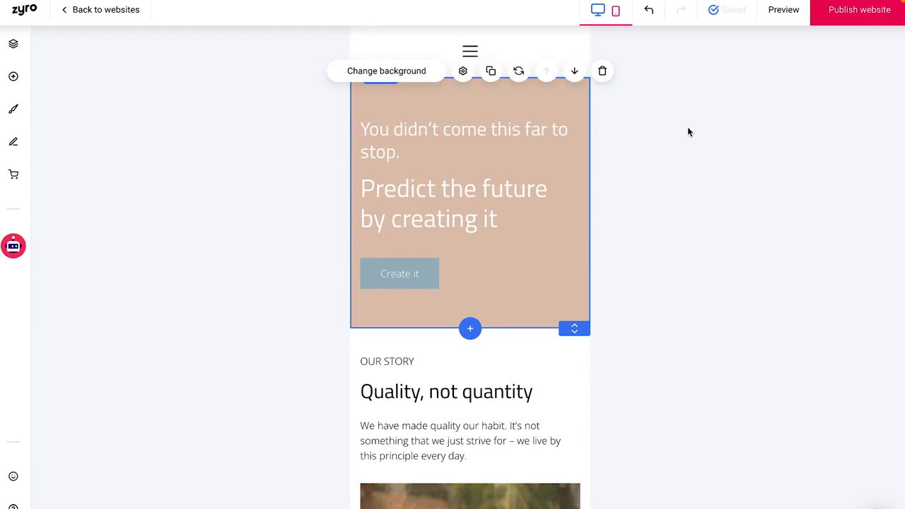
left_click(598, 11)
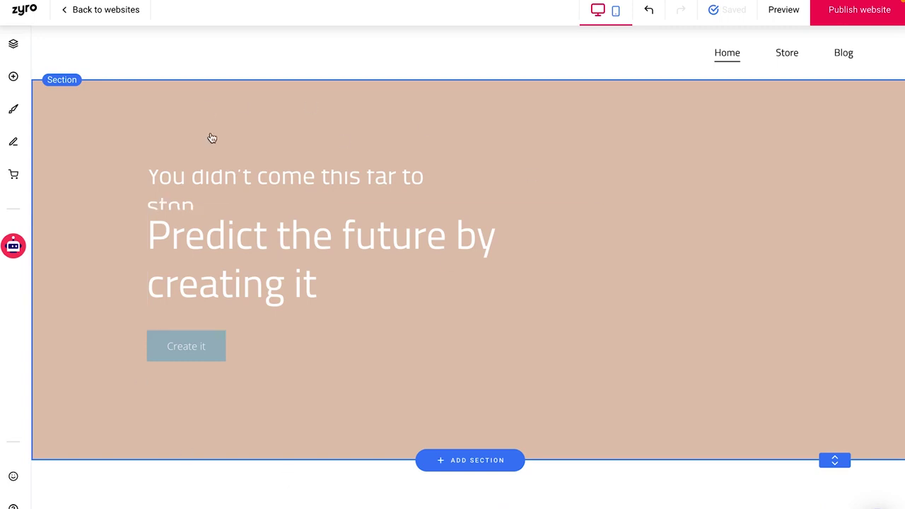
left_click(285, 238)
Narrow the 'Predict the future by creating it' heading box and extend it below the Create it button
left_click(288, 241)
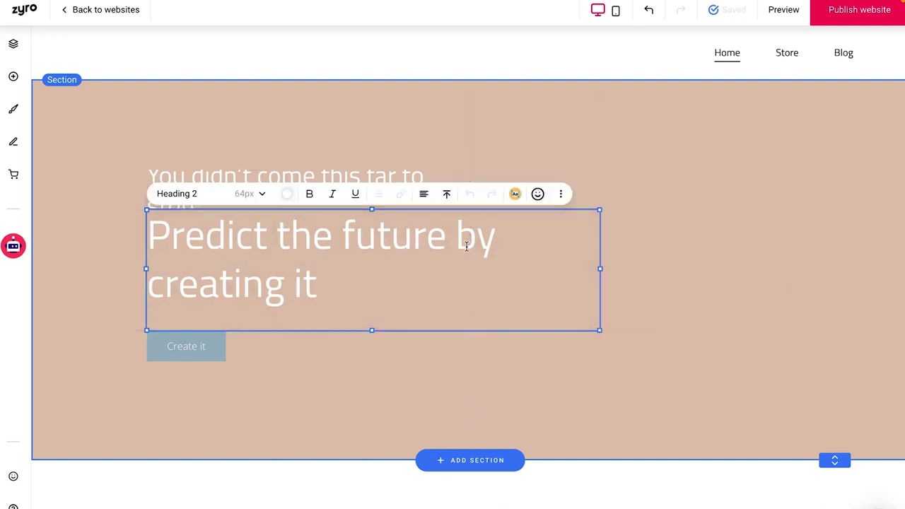
key("ctrl+a")
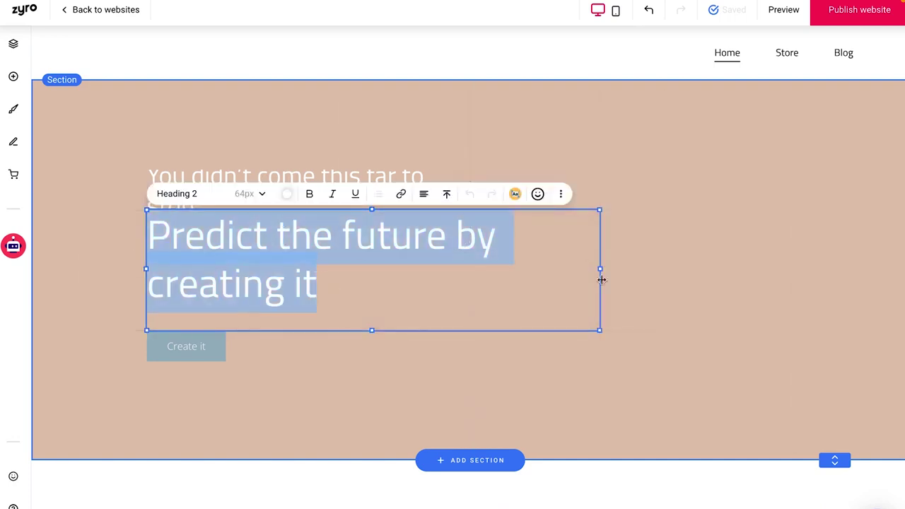
left_click_drag(600, 267, 796, 265)
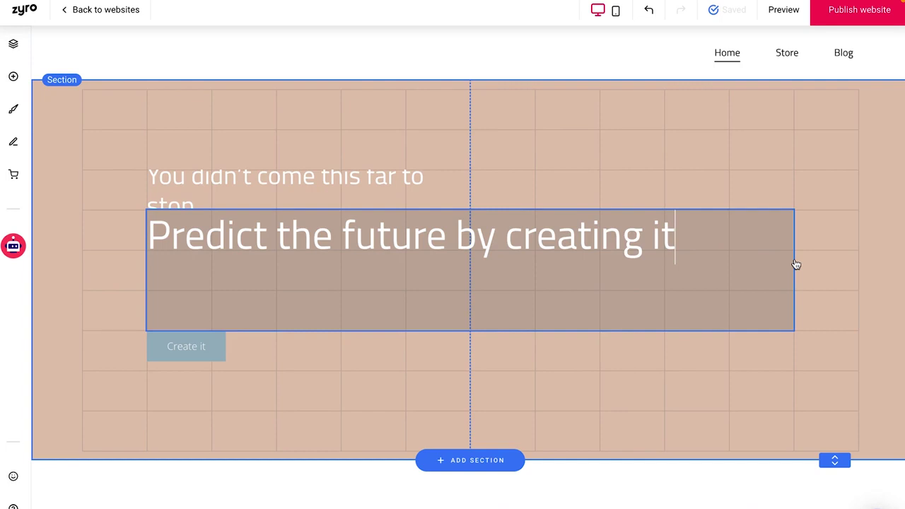
left_click_drag(796, 265, 540, 262)
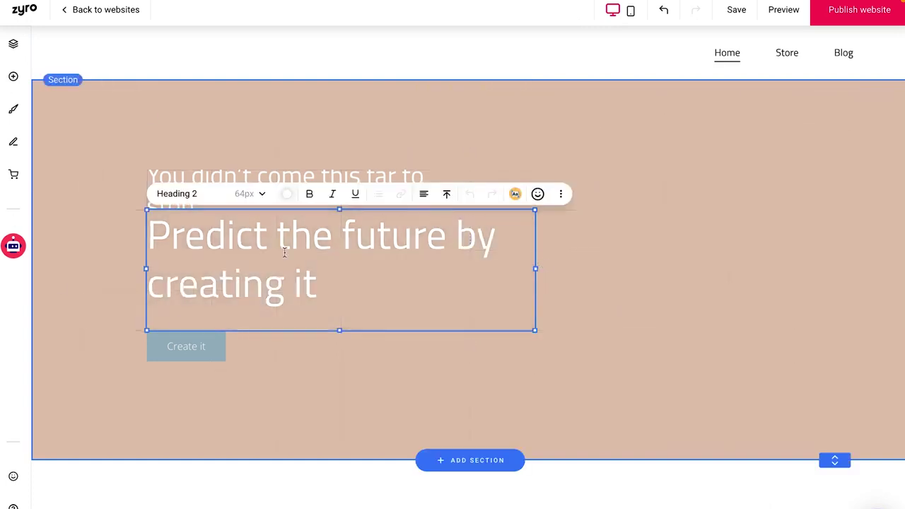
left_click_drag(339, 330, 339, 410)
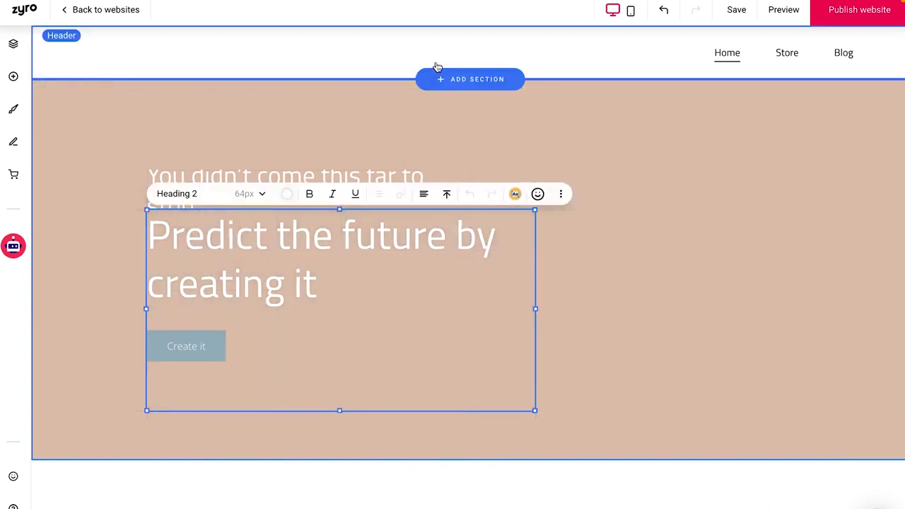
left_click(69, 189)
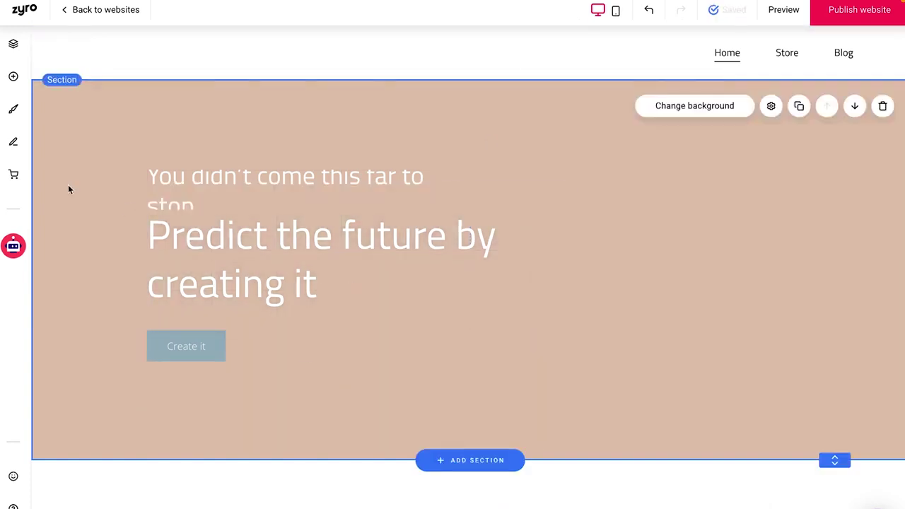
Open the Store Manager from the Online store panel and select the Advanced Store plan for this site
left_click(13, 176)
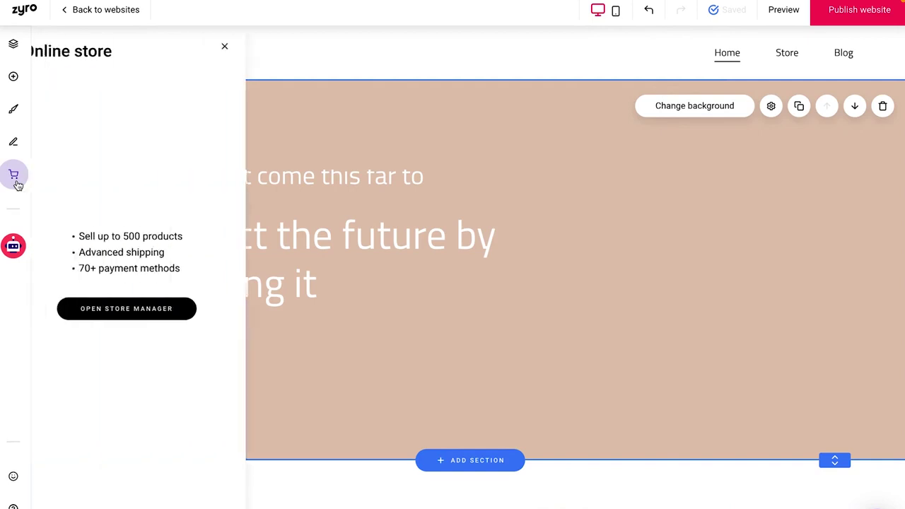
left_click(161, 313)
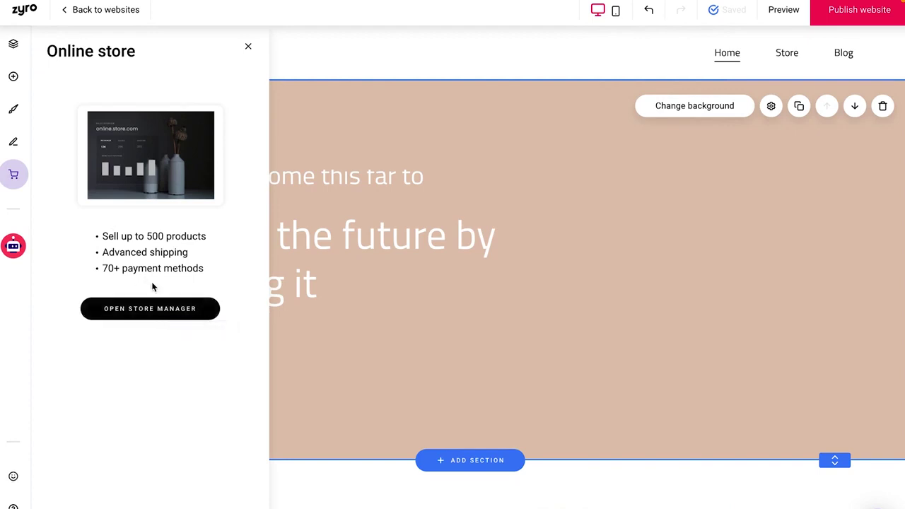
left_click(177, 309)
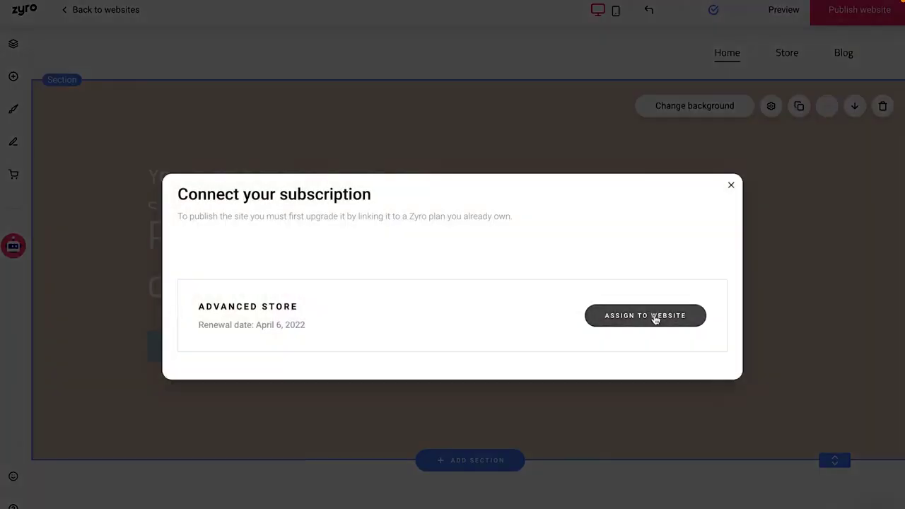
left_click(654, 318)
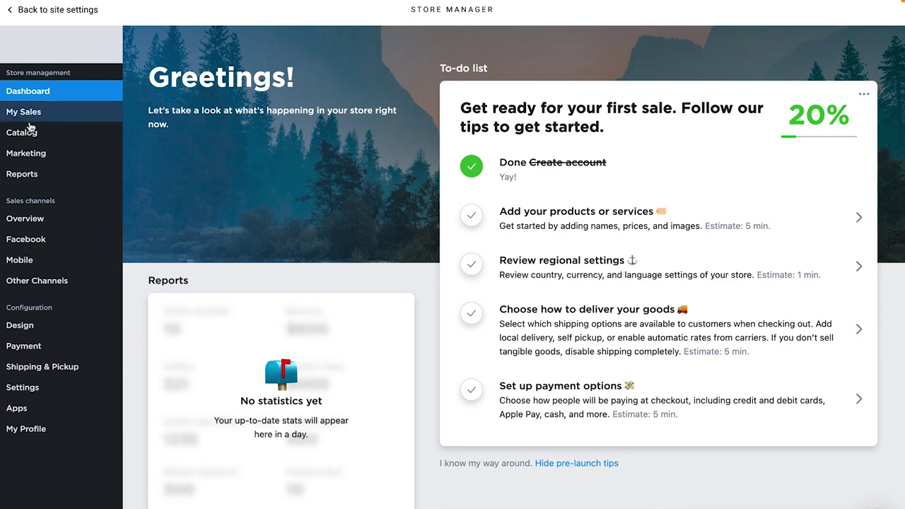
Reveal the Catalog menu in the loaded Store Manager dashboard sidebar
mouse_move(32, 118)
mouse_move(21, 139)
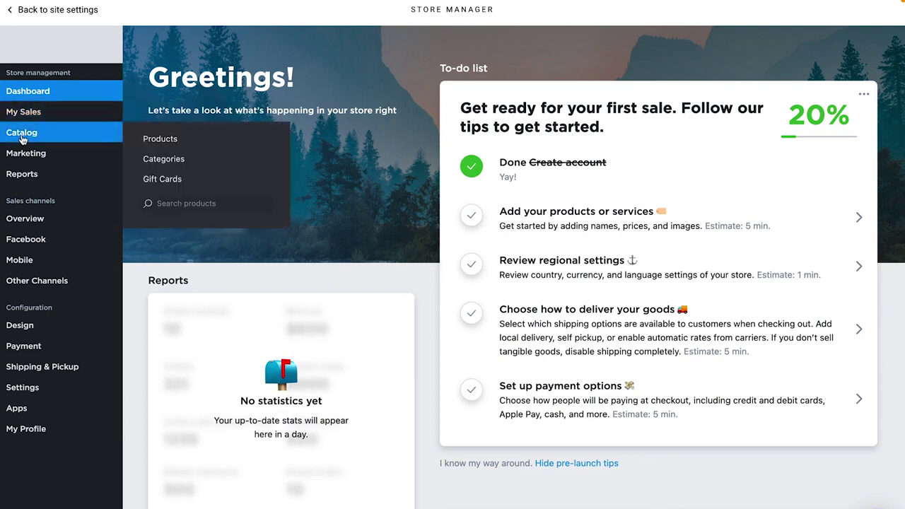
Open the catalog's Products list and browse the store's sample products
left_click(154, 140)
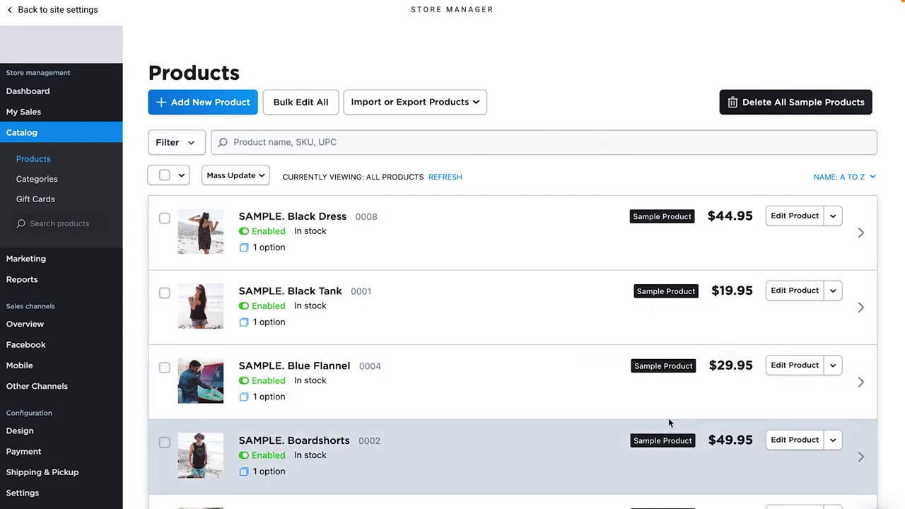
scroll(418, 272, "down", 3)
scroll(421, 275, "down", 10)
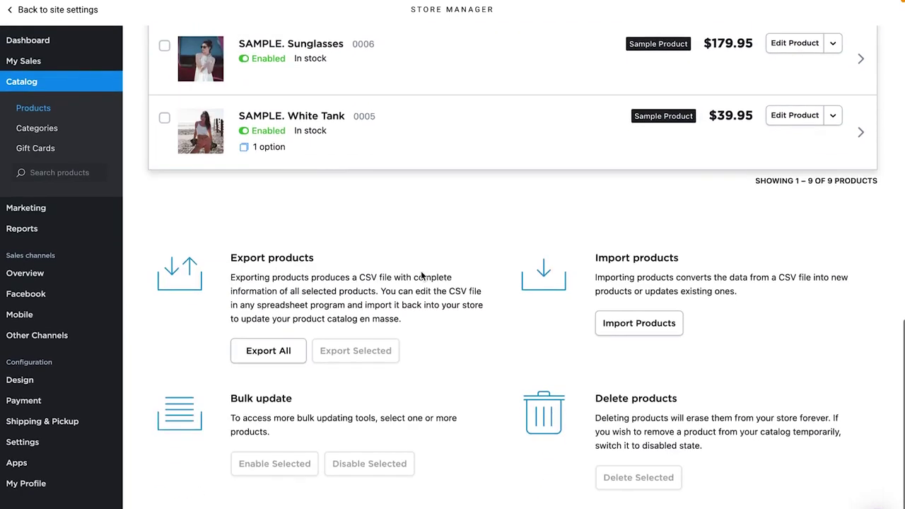
scroll(420, 274, "up", 15)
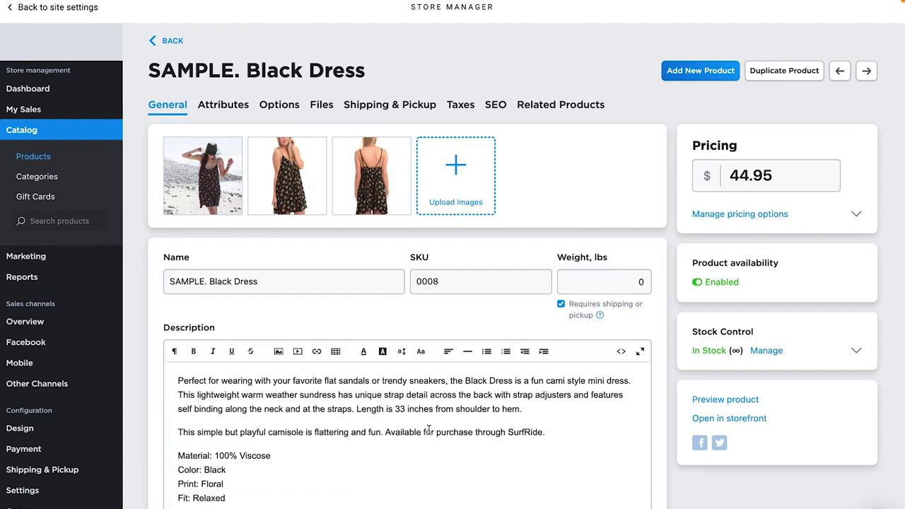
scroll(595, 412, "down", 1)
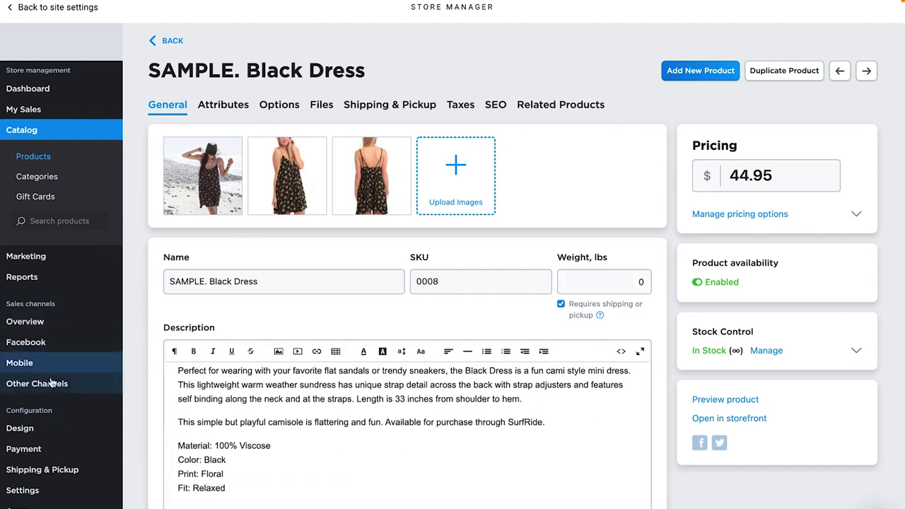
scroll(52, 383, "down", 1)
scroll(22, 297, "up", 1)
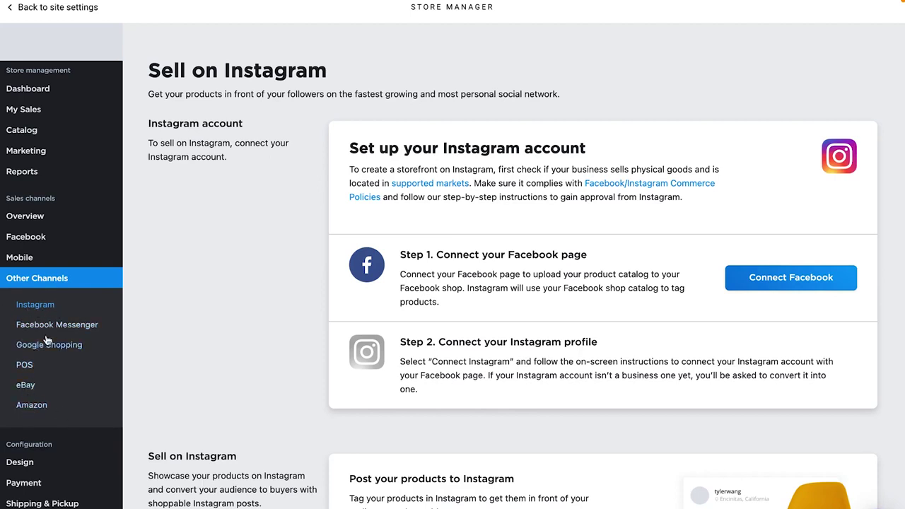
Go to the store's Payment settings, where Pay by cash is enabled
scroll(58, 409, "down", 3)
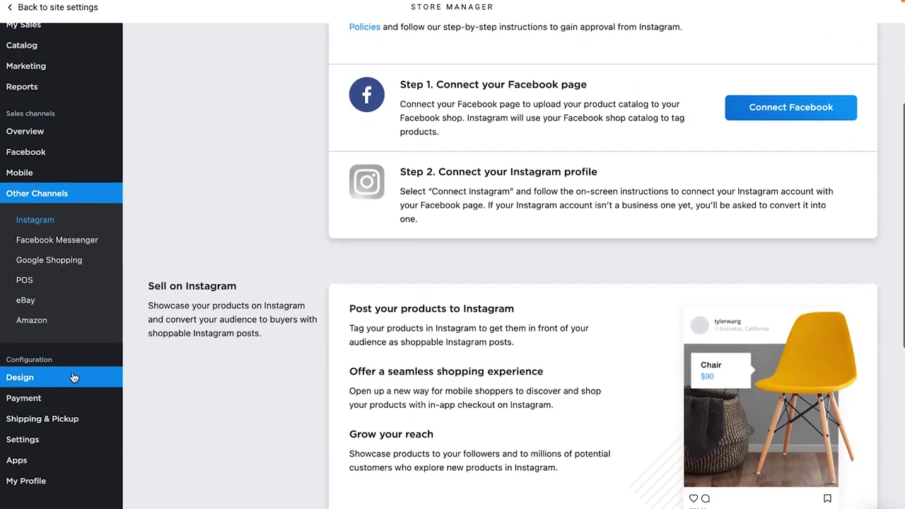
left_click(17, 402)
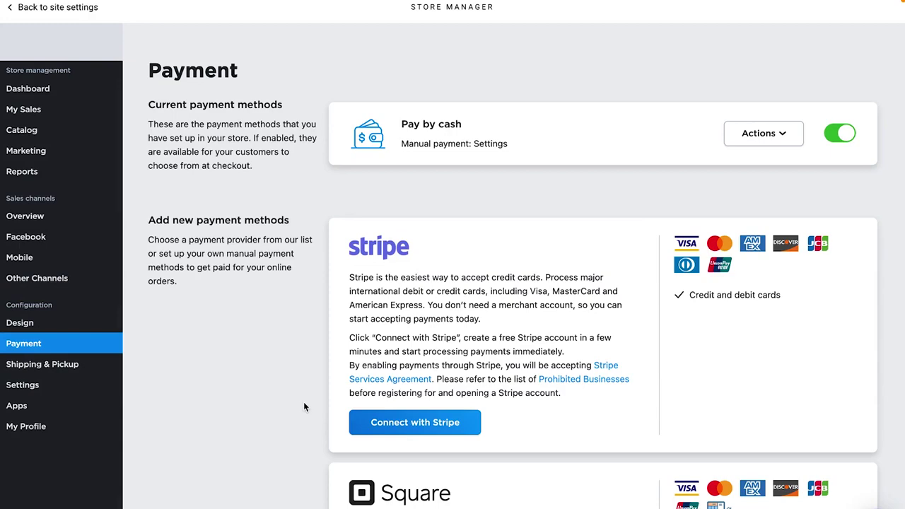
Review the Payment settings page, then open the store's App Market
scroll(303, 403, "down", 15)
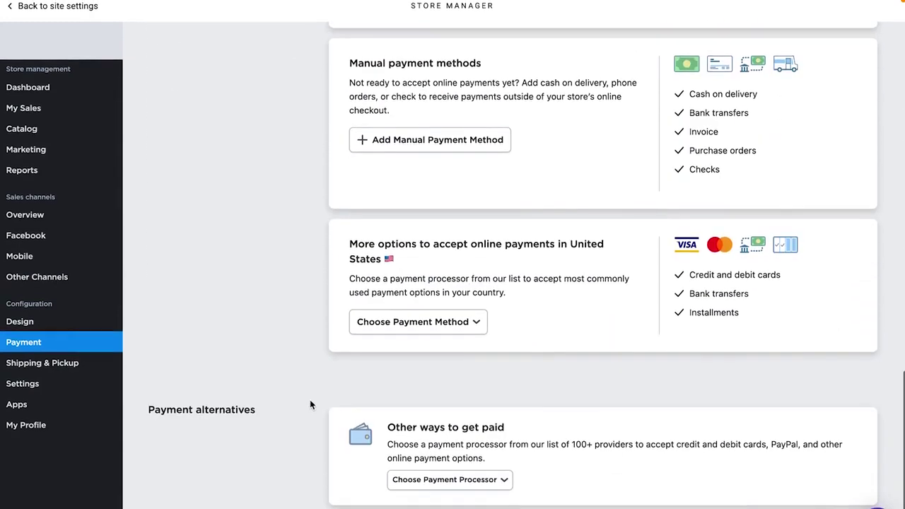
scroll(309, 404, "up", 15)
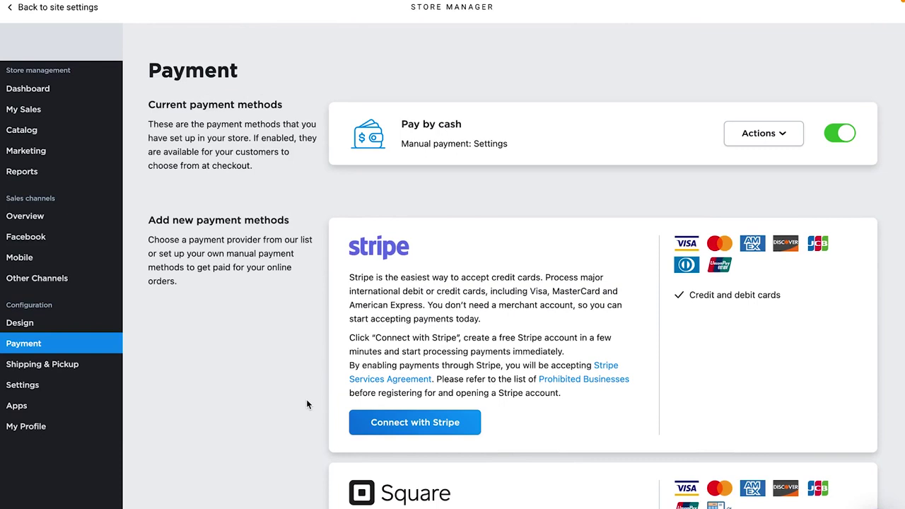
left_click(26, 405)
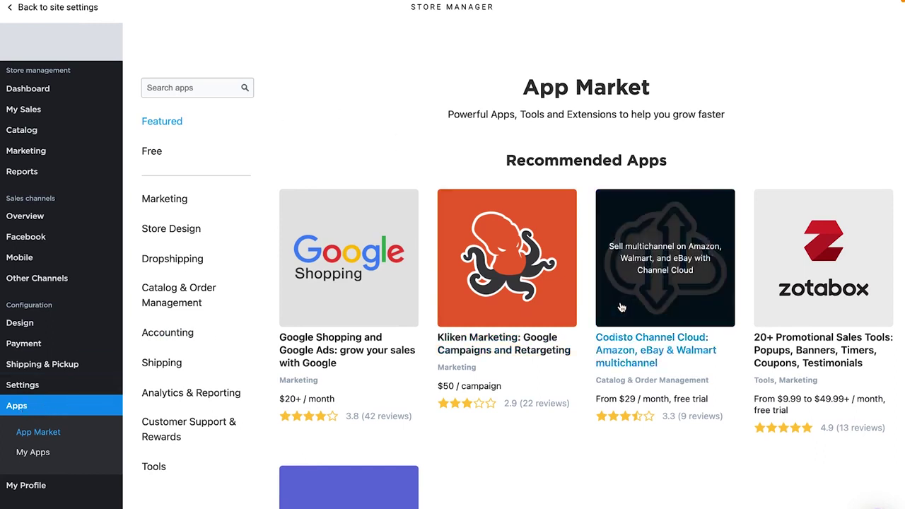
Leave the store settings and return to the website editor
scroll(621, 308, "down", 3)
scroll(622, 308, "up", 3)
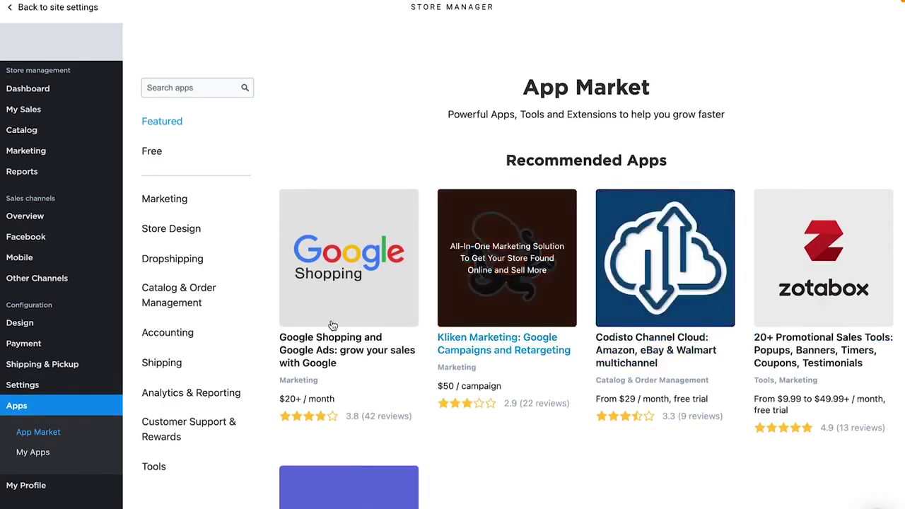
mouse_move(83, 161)
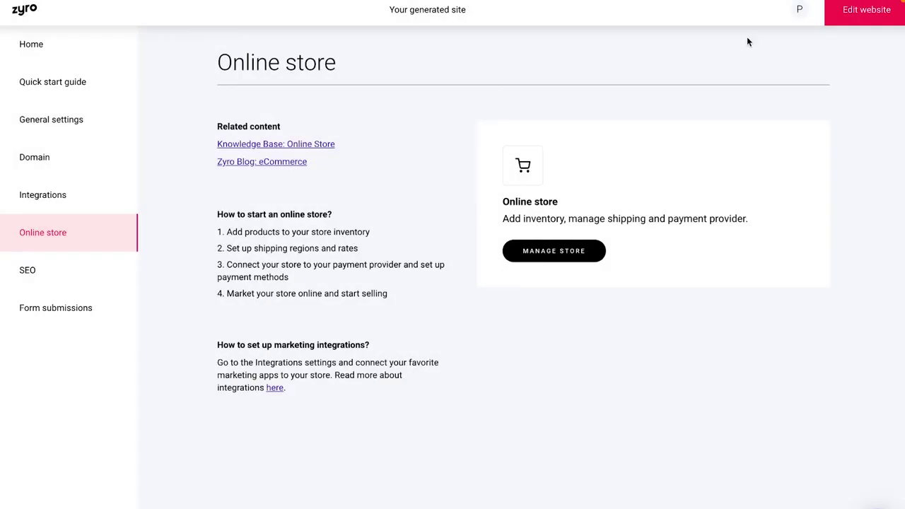
left_click(855, 16)
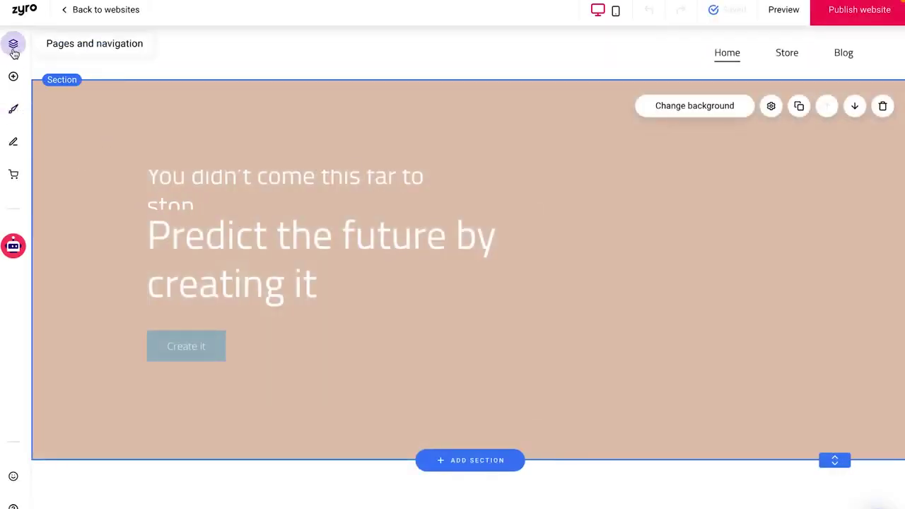
Open the first blog post, 'A blog post', and select its empty content section
left_click(15, 144)
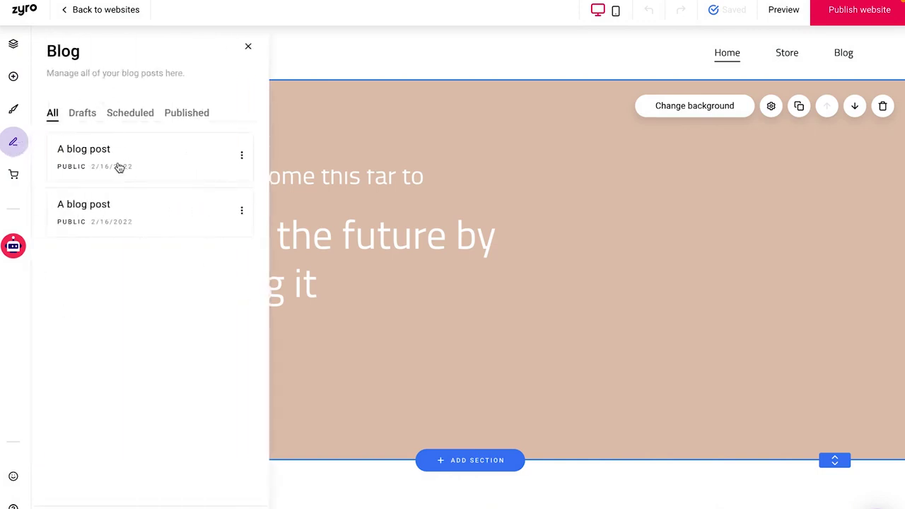
left_click(143, 169)
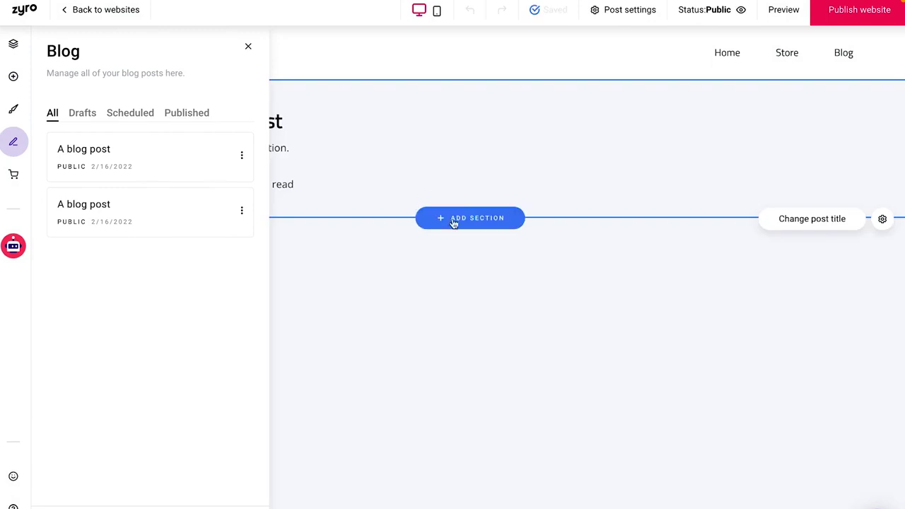
left_click(545, 314)
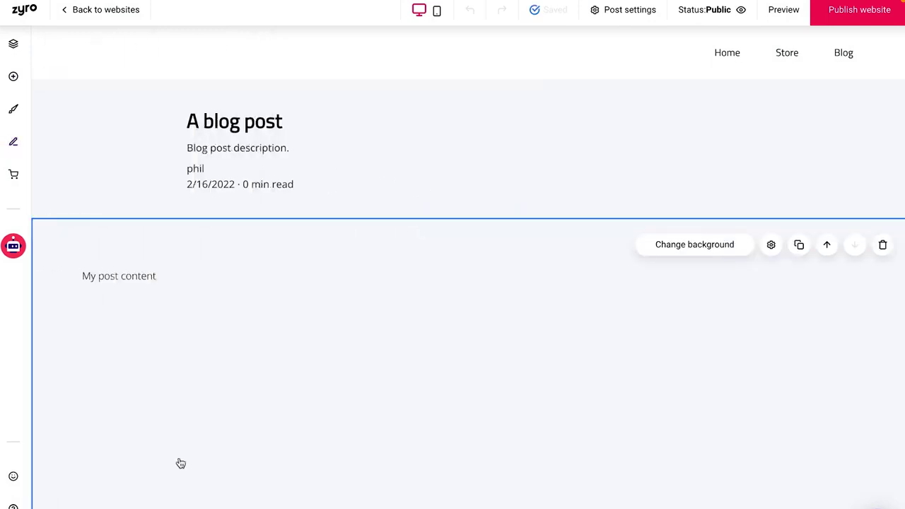
scroll(392, 347, "down", 5)
scroll(402, 357, "up", 10)
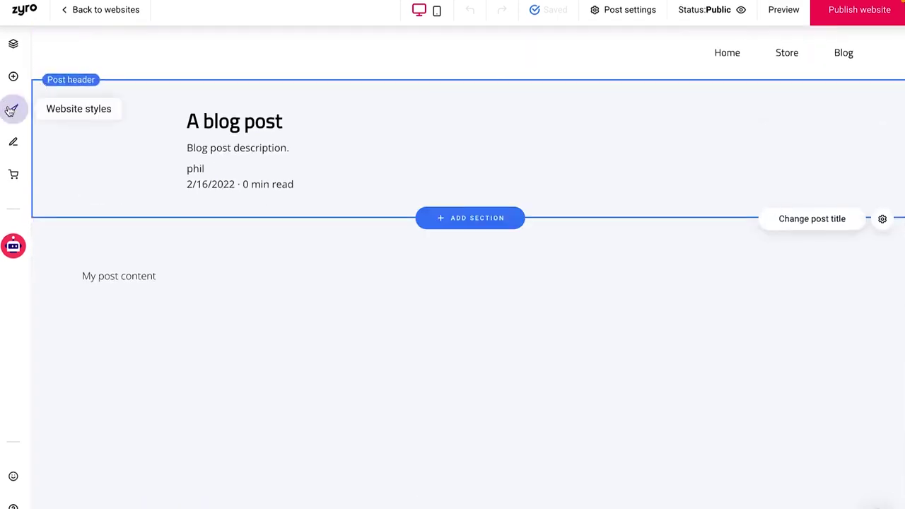
Close the blog posts panel and bring up the AI tools list
left_click(14, 141)
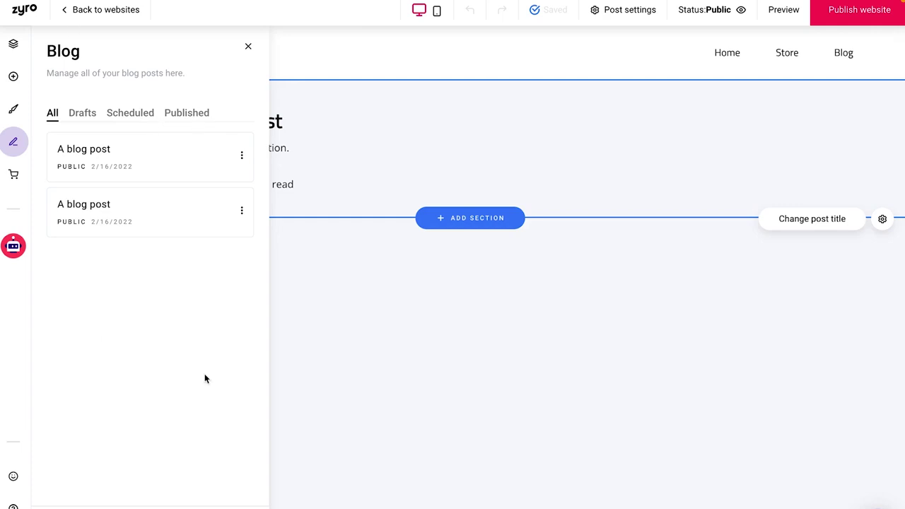
left_click(248, 47)
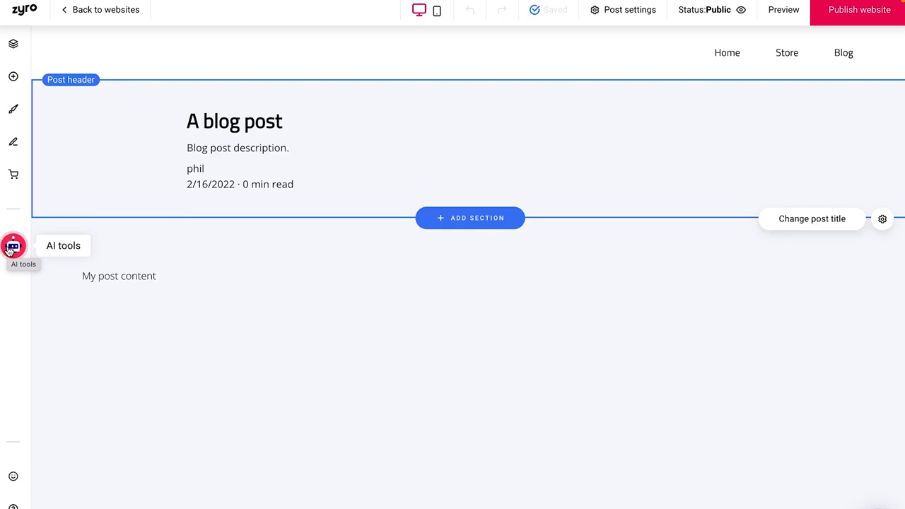
left_click(10, 248)
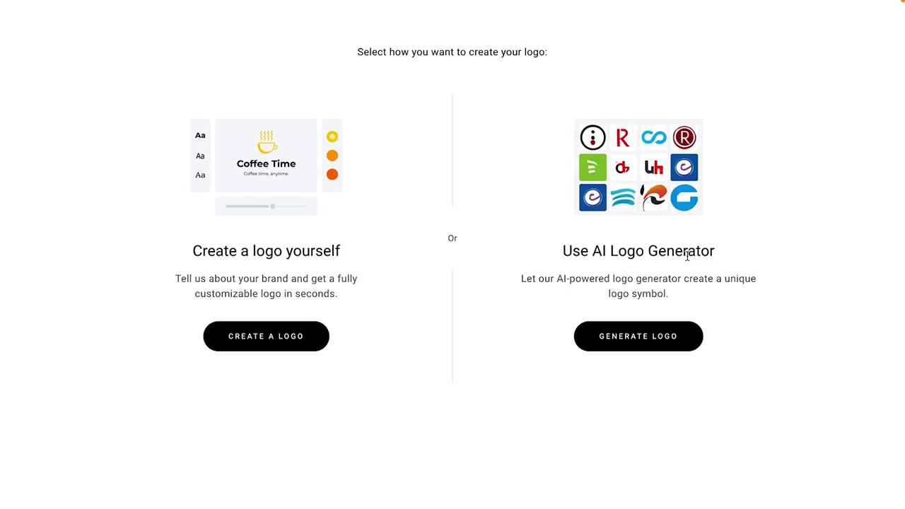
Start the AI Logo Generator and continue to the starter-logo choice
left_click(652, 339)
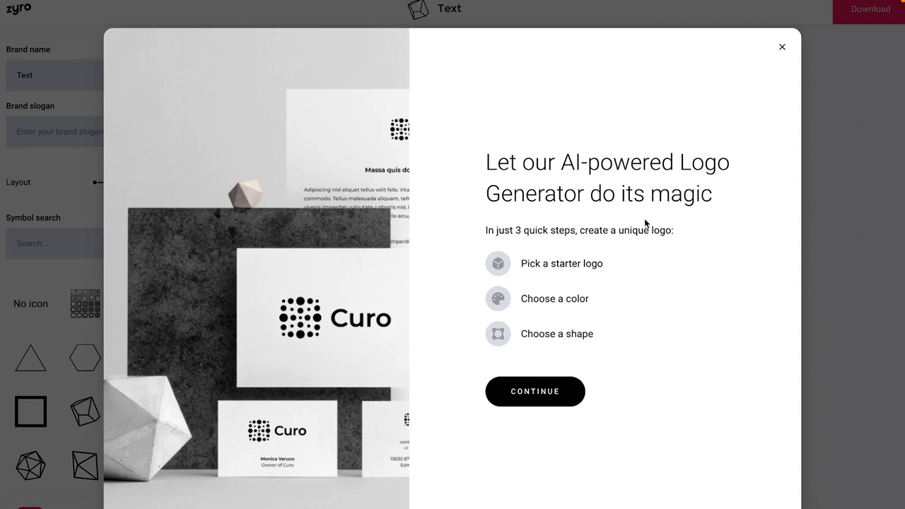
left_click(545, 400)
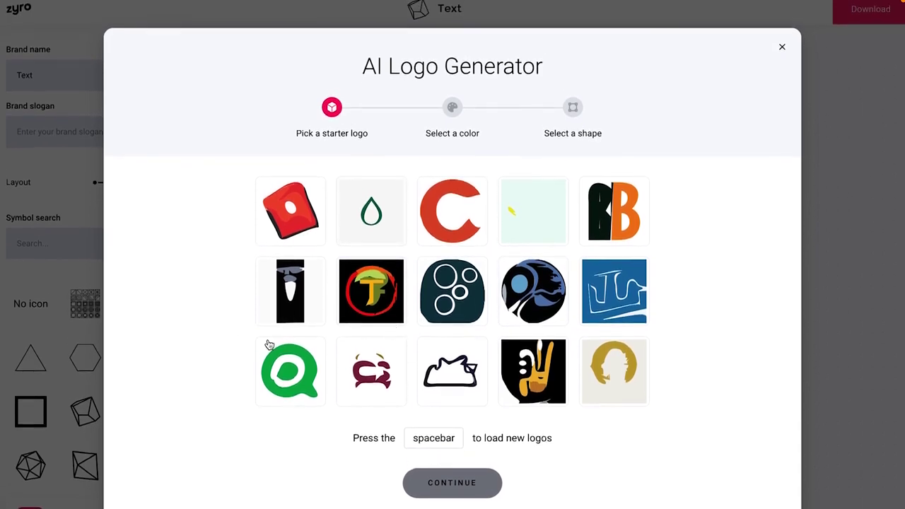
Load four fresh sets of suggested starter logos with the spacebar
key("space")
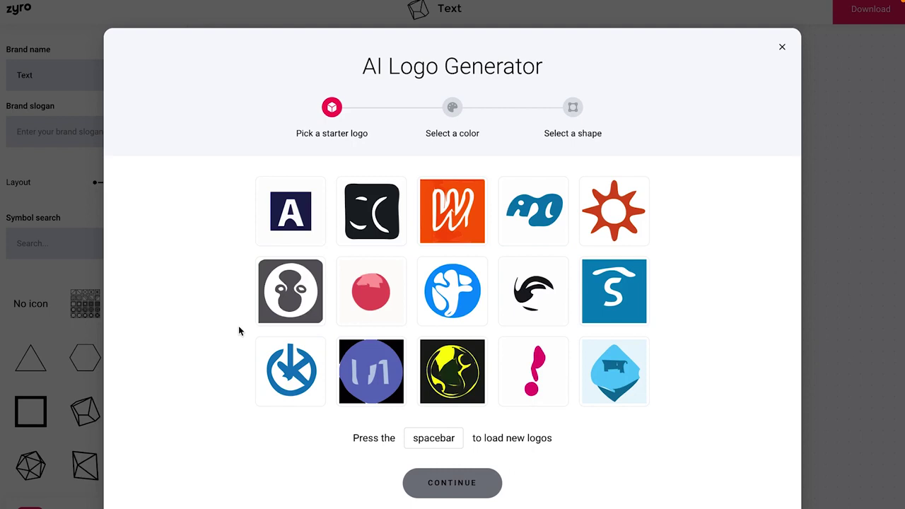
key("space")
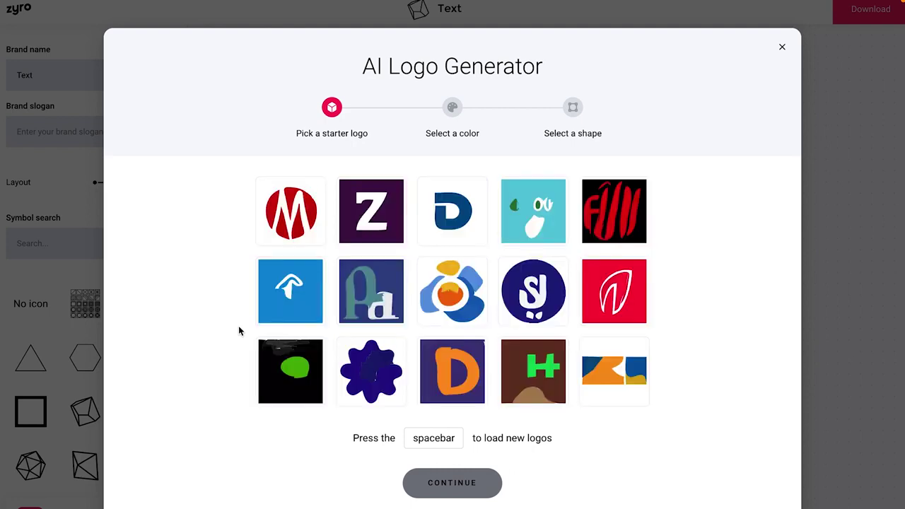
key("space")
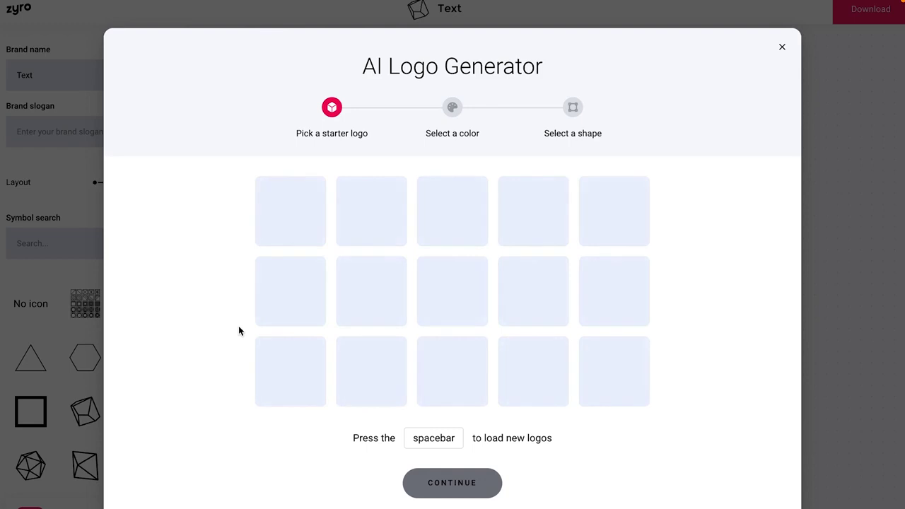
key("space")
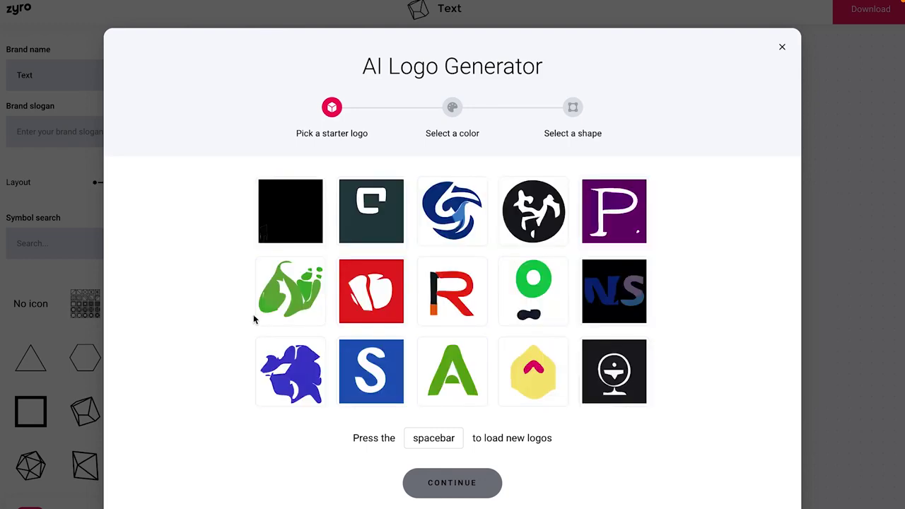
Pick the blue S starter logo, advance to colour selection, then close the generator
left_click(386, 369)
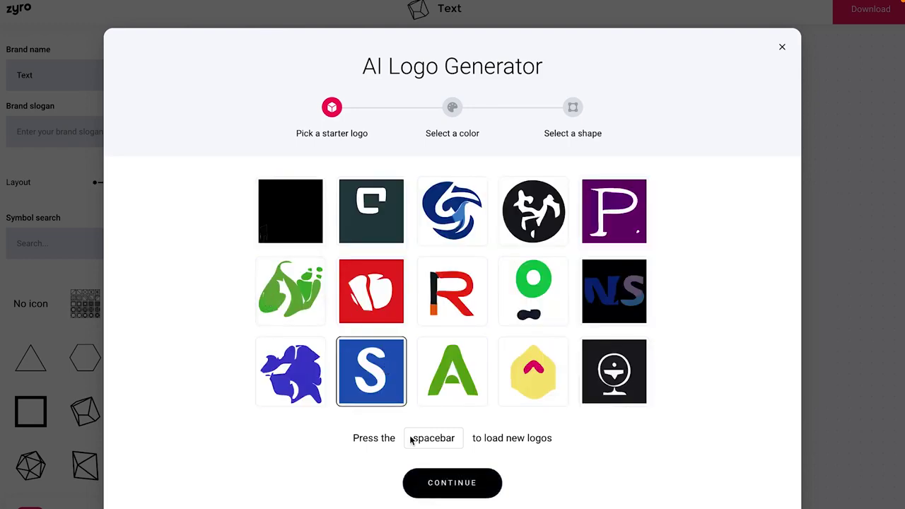
left_click(454, 479)
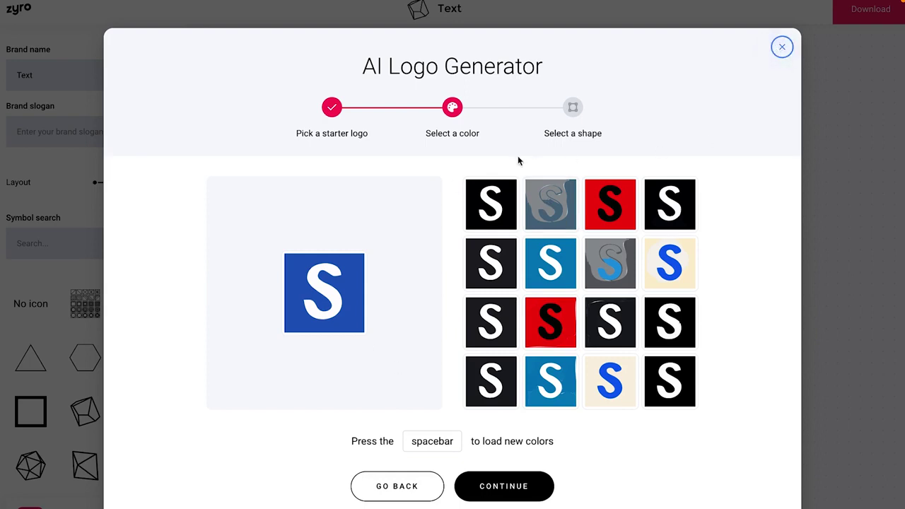
left_click(781, 47)
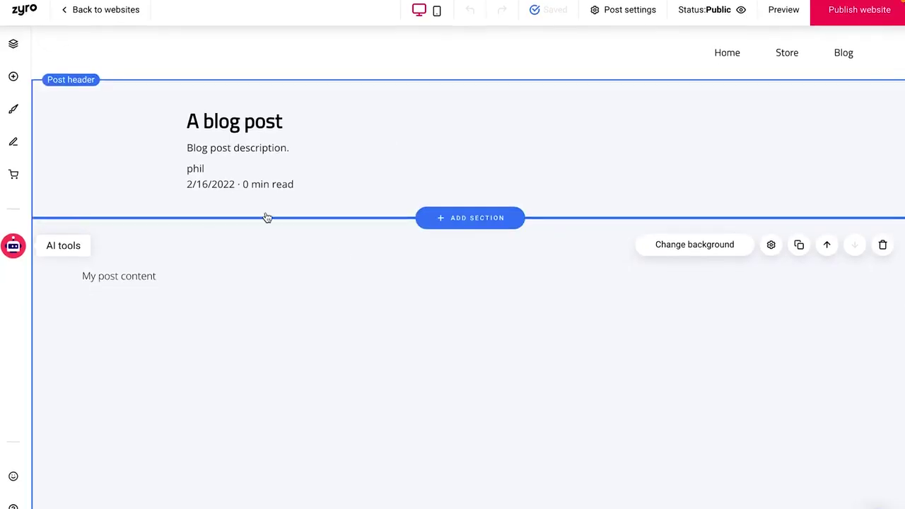
In AI Writer, choose Small Business topic with Interior Design as the category
left_click(12, 250)
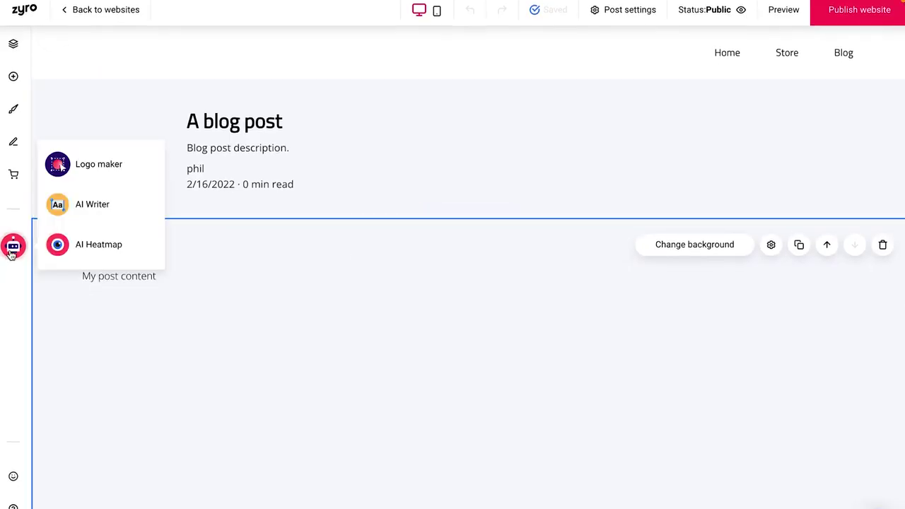
left_click(87, 209)
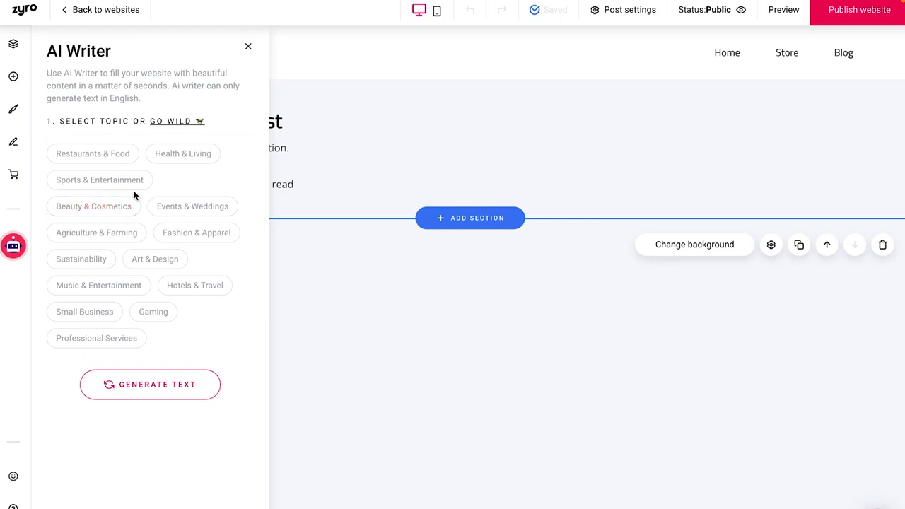
left_click(82, 314)
scroll(86, 313, "down", 1)
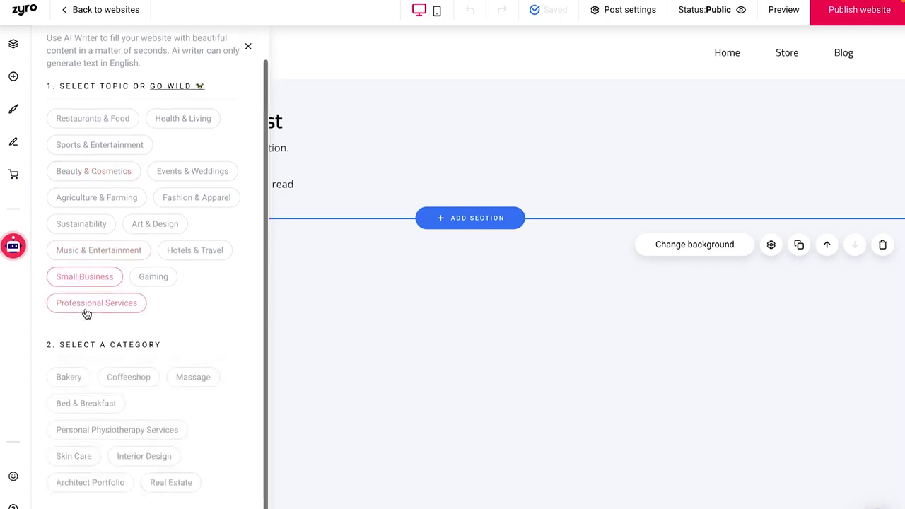
scroll(214, 317, "down", 4)
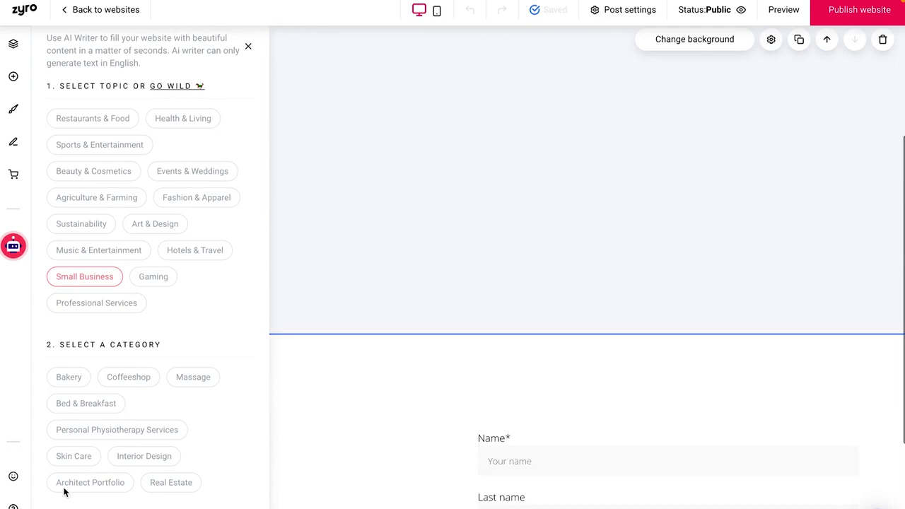
left_click(62, 382)
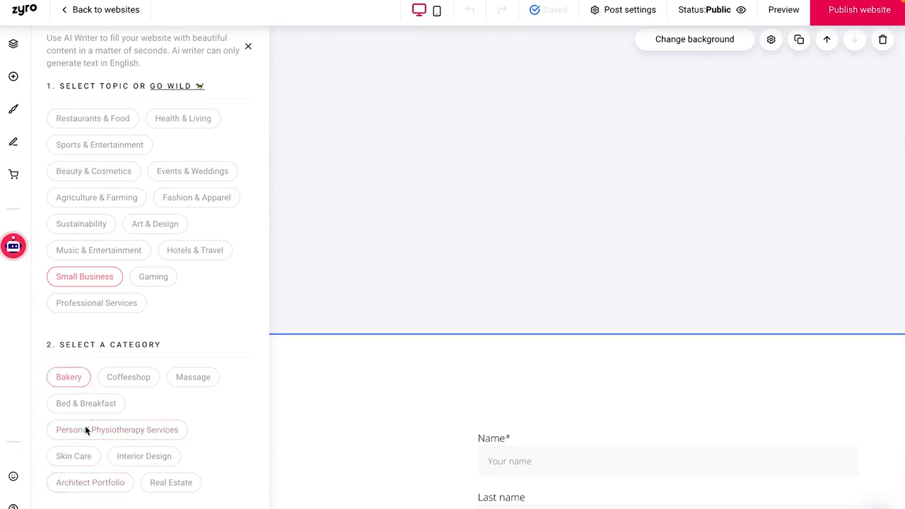
left_click(170, 461)
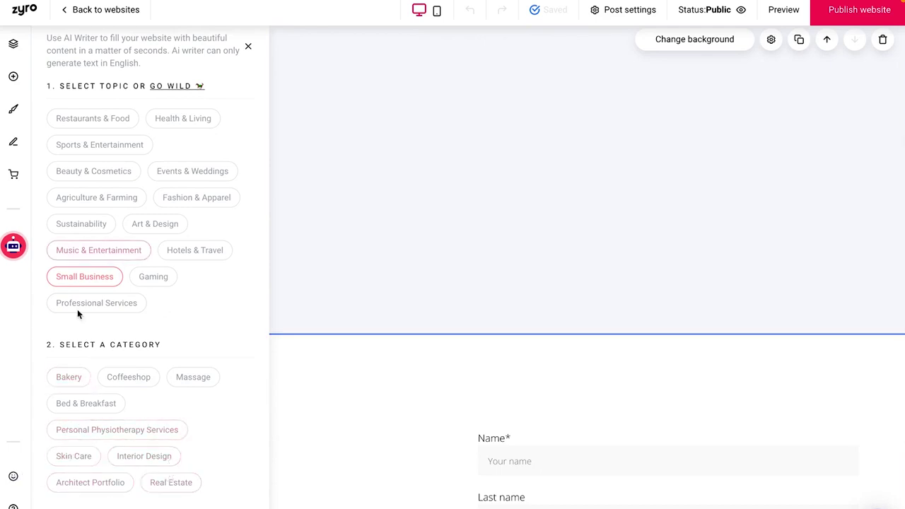
left_click(106, 440)
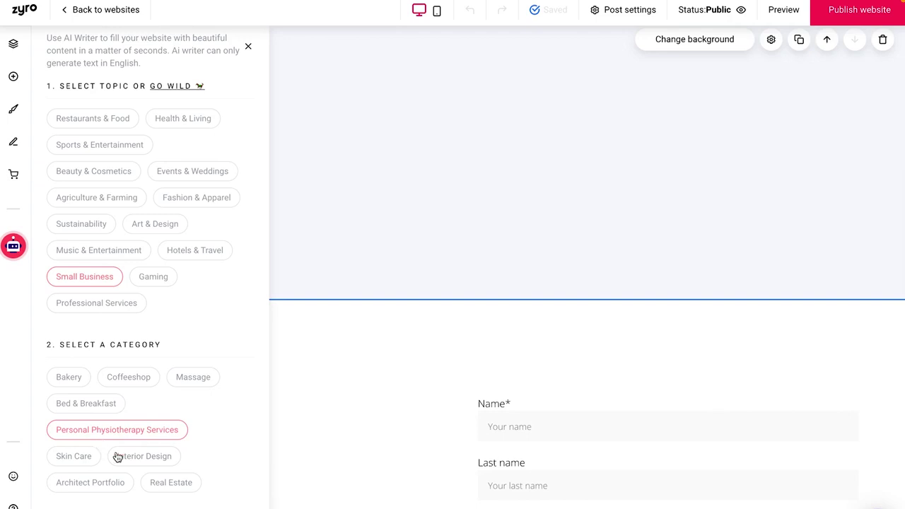
left_click(124, 459)
Generate About paragraphs for Interior Design and copy the second paragraph
left_click(66, 483)
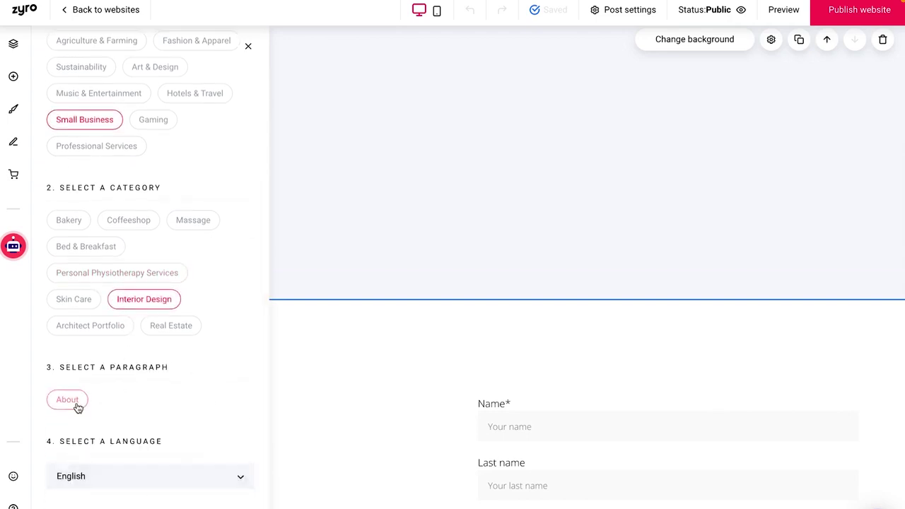
left_click(77, 406)
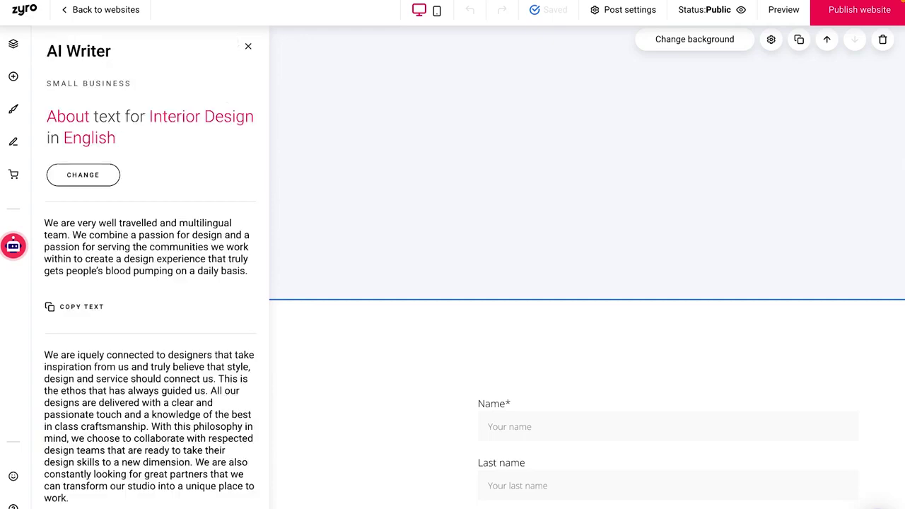
scroll(168, 361, "down", 5)
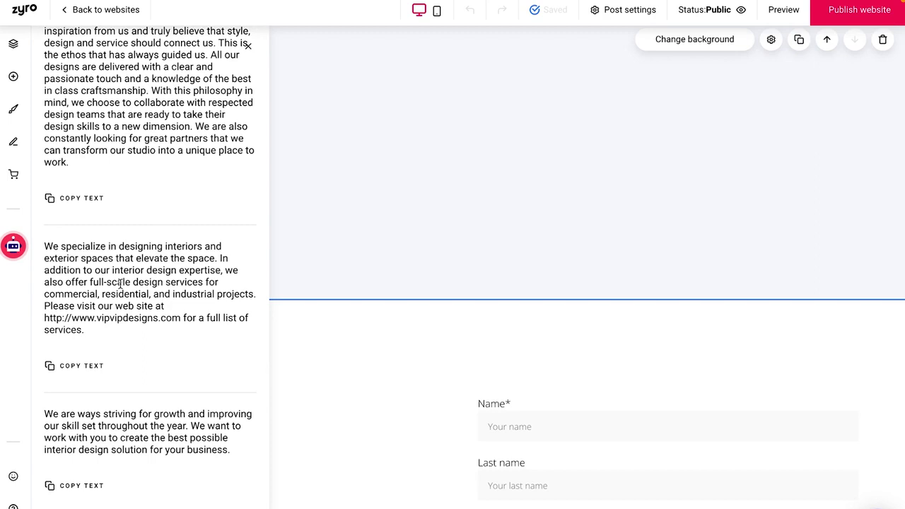
left_click(52, 367)
scroll(109, 341, "up", 5)
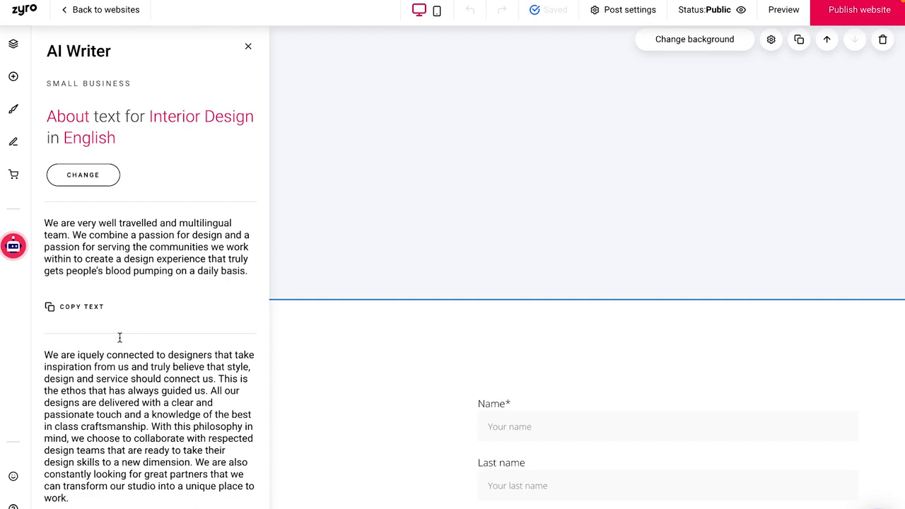
Generate an AI attention heatmap over the blog post page
left_click(14, 246)
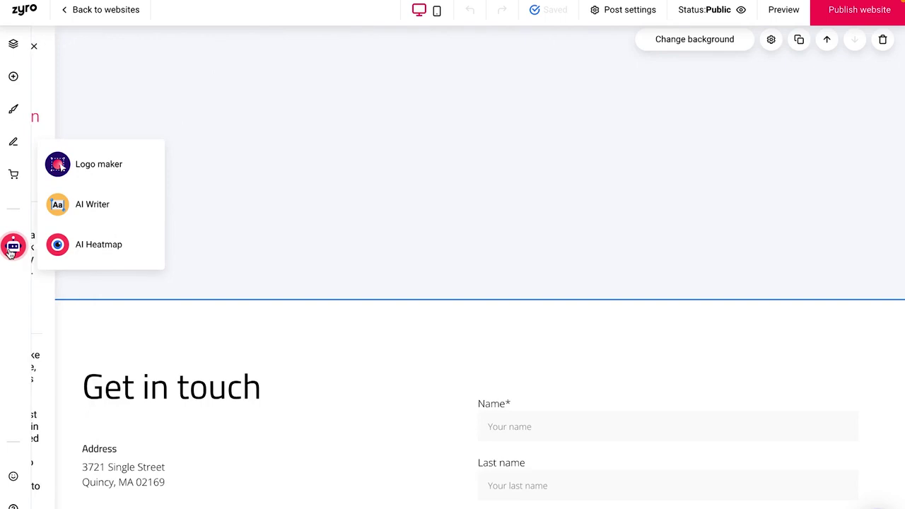
left_click(99, 245)
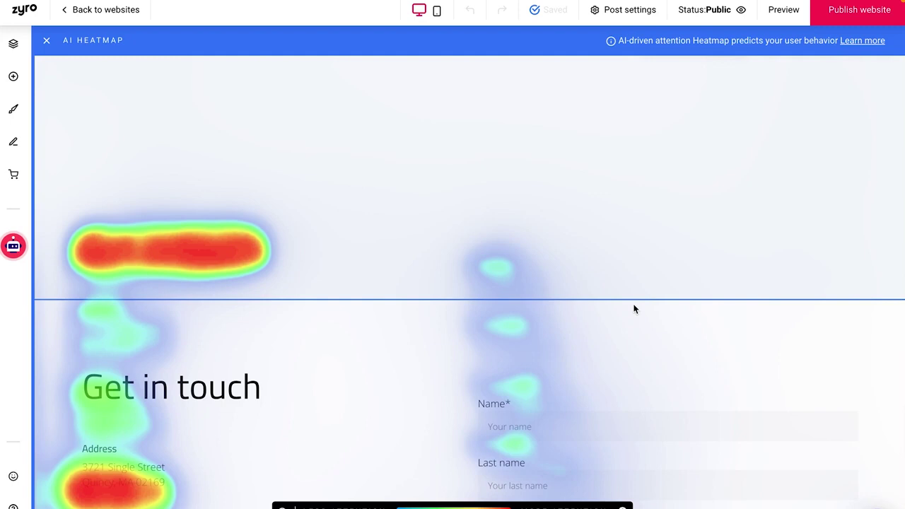
scroll(649, 322, "down", 2)
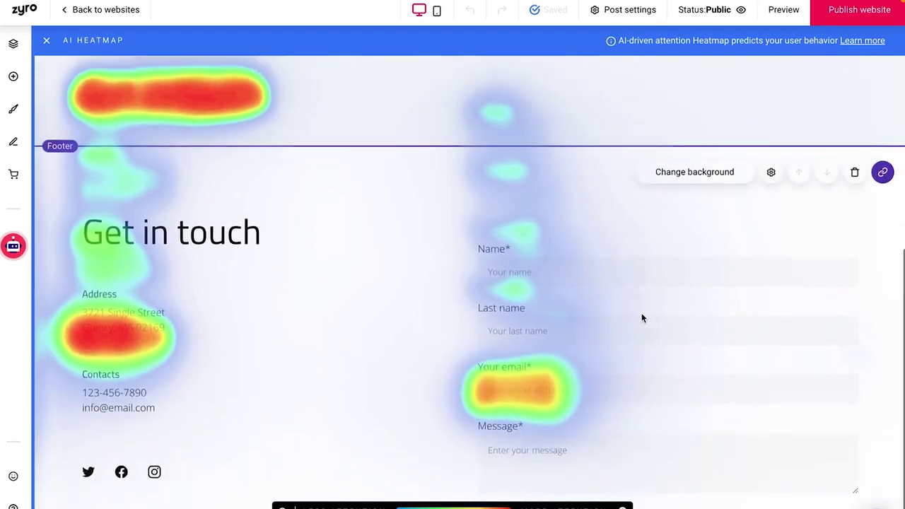
scroll(639, 317, "up", 1)
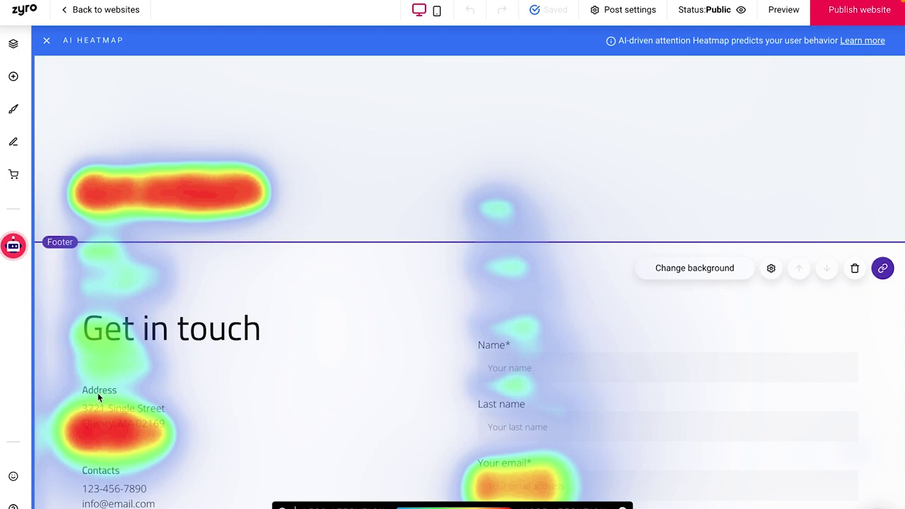
Scroll through the page to inspect the heatmap's hotspots on menu, address and email field
scroll(191, 422, "up", 2)
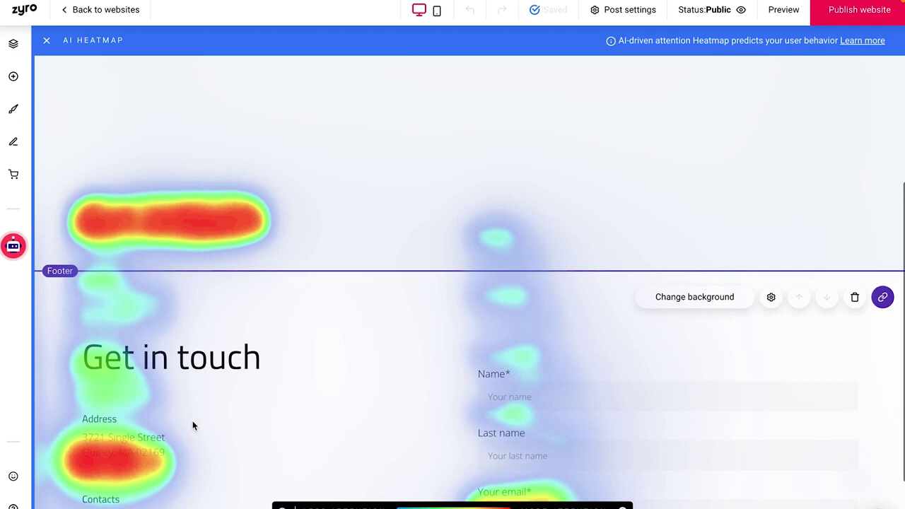
scroll(178, 410, "up", 7)
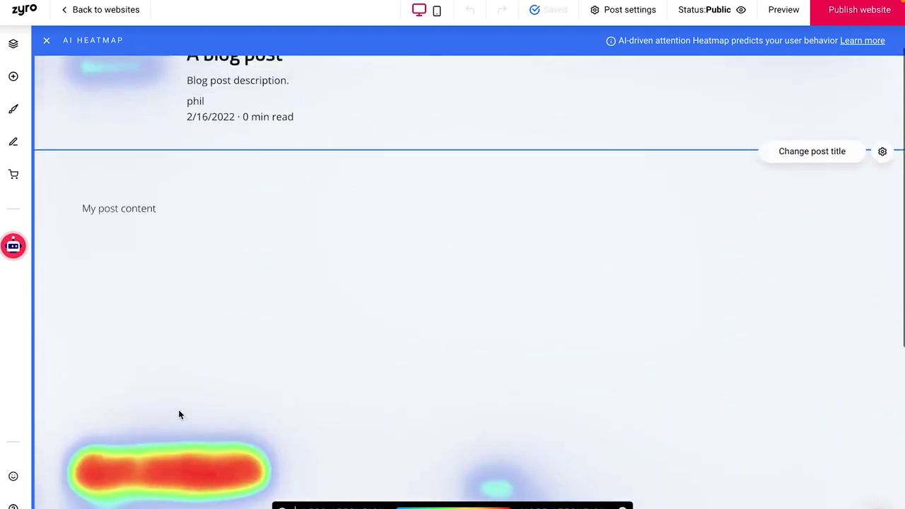
scroll(179, 414, "down", 10)
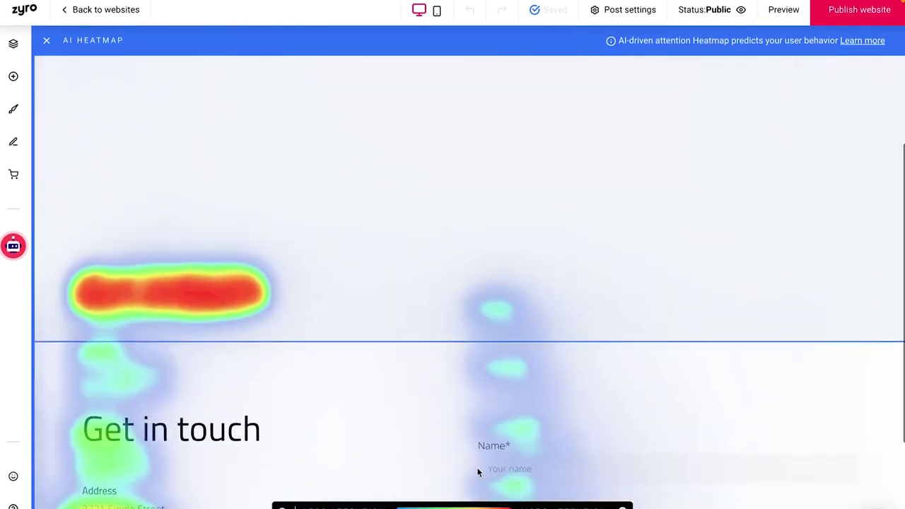
scroll(342, 396, "up", 5)
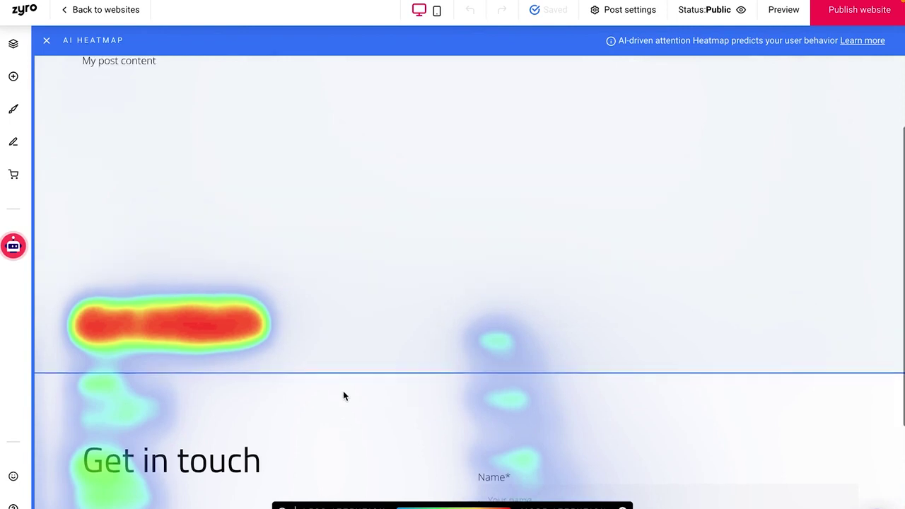
scroll(195, 424, "down", 5)
scroll(188, 351, "up", 5)
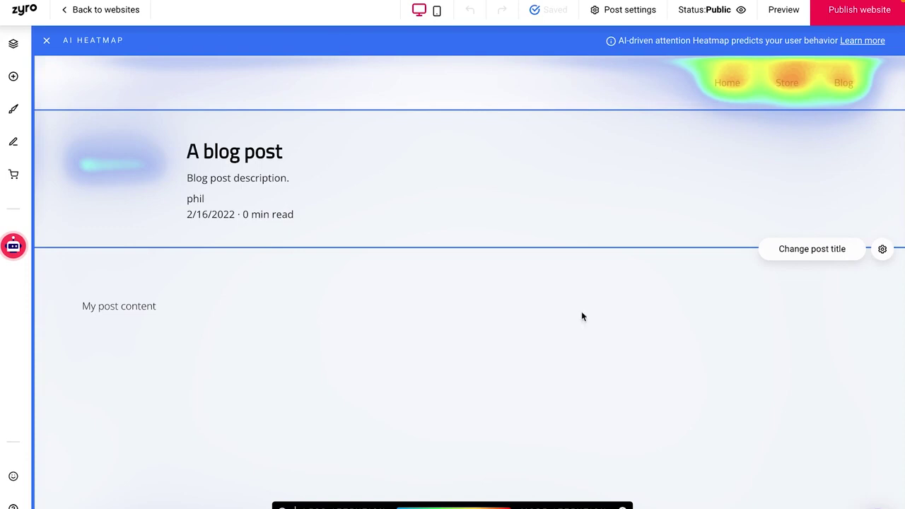
scroll(528, 382, "down", 5)
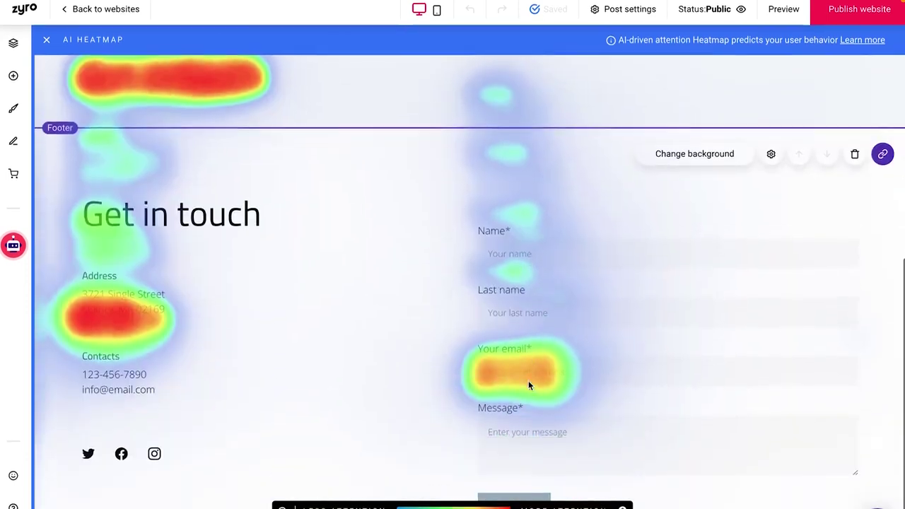
scroll(529, 381, "up", 5)
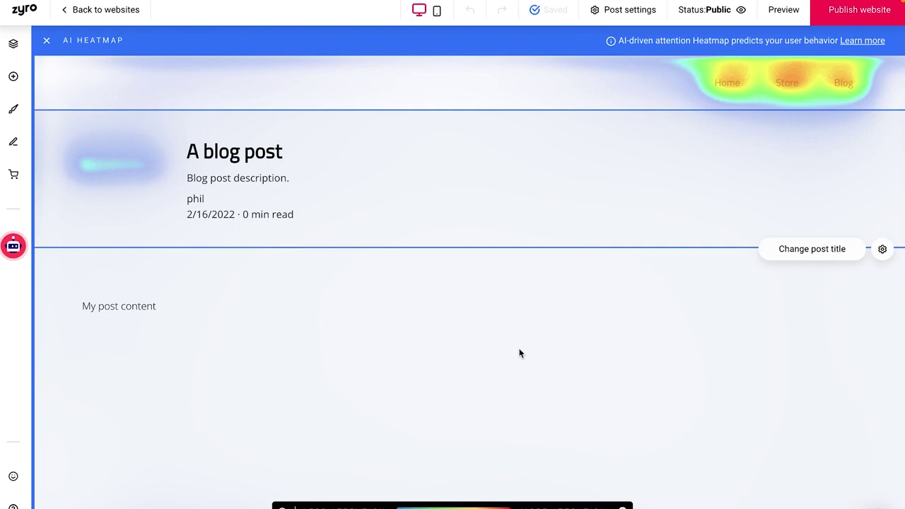
scroll(509, 355, "down", 5)
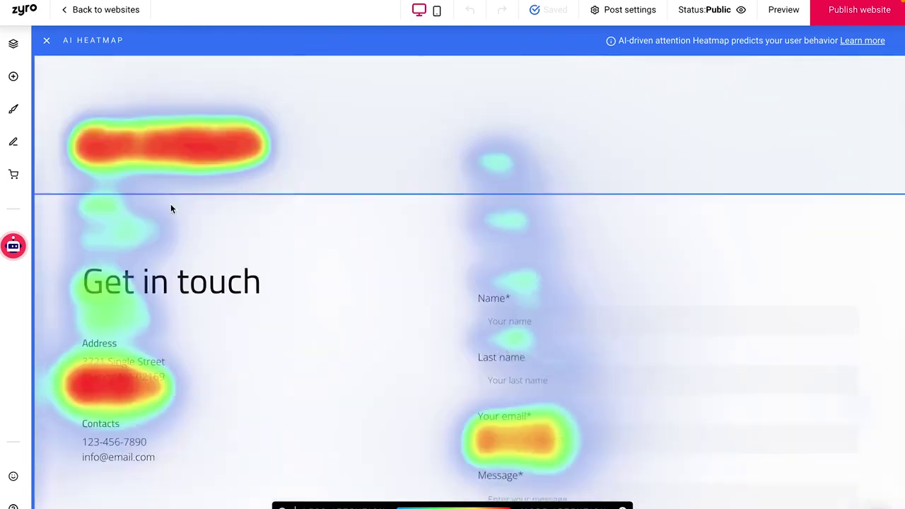